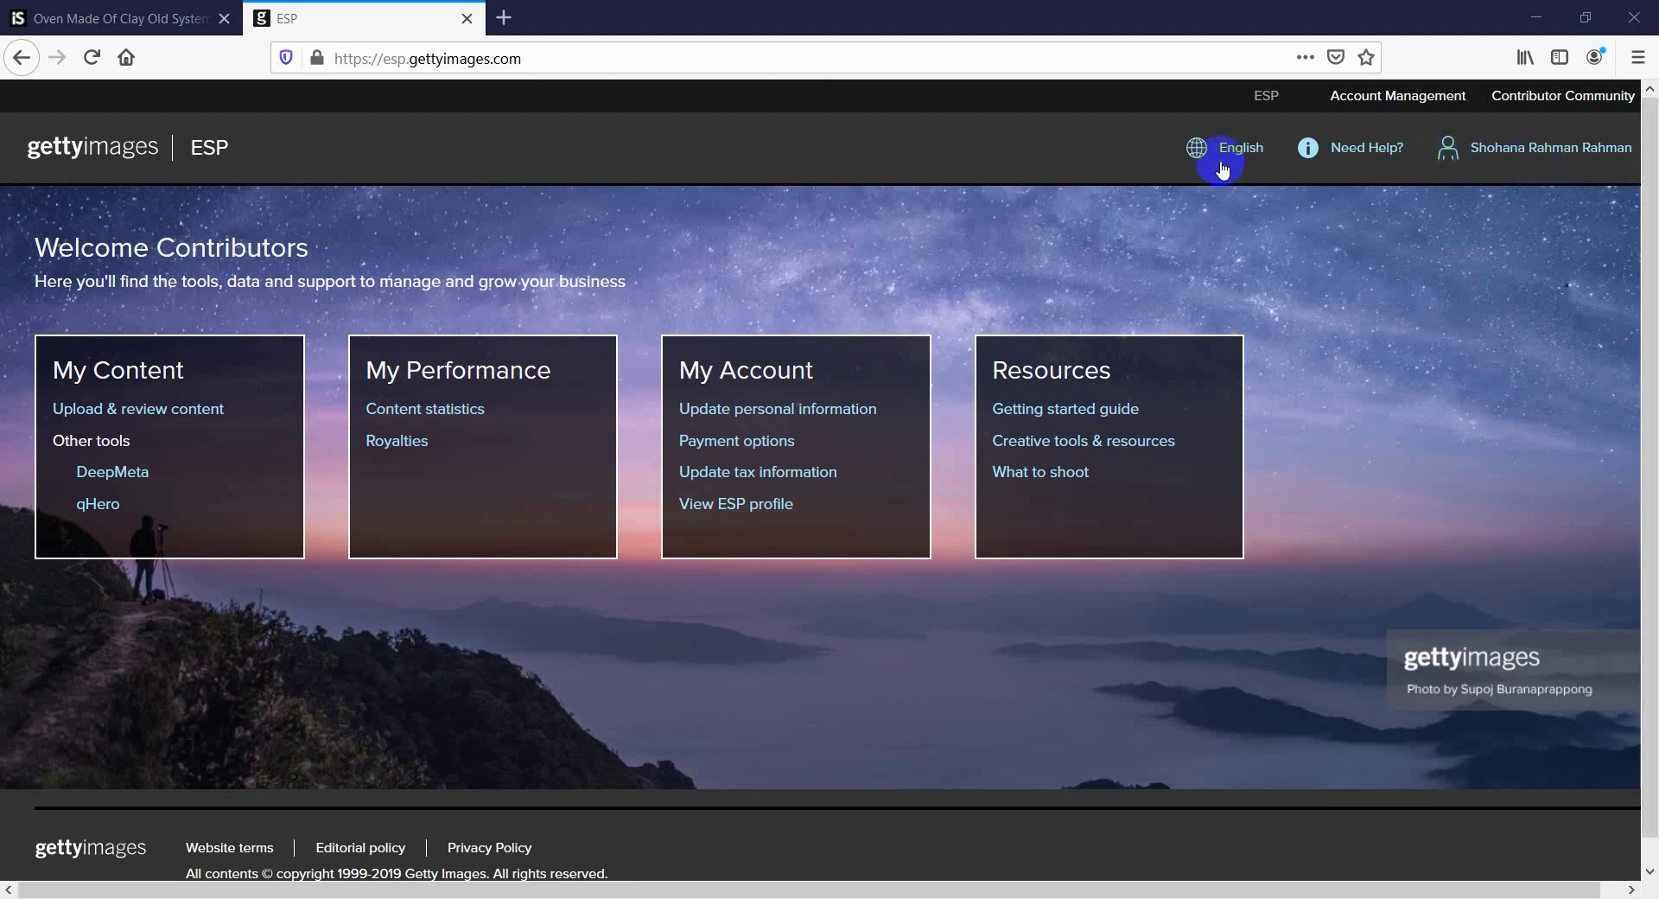
- Check the tax interview status on the tax information page and return to the ESP home page
click(737, 476)
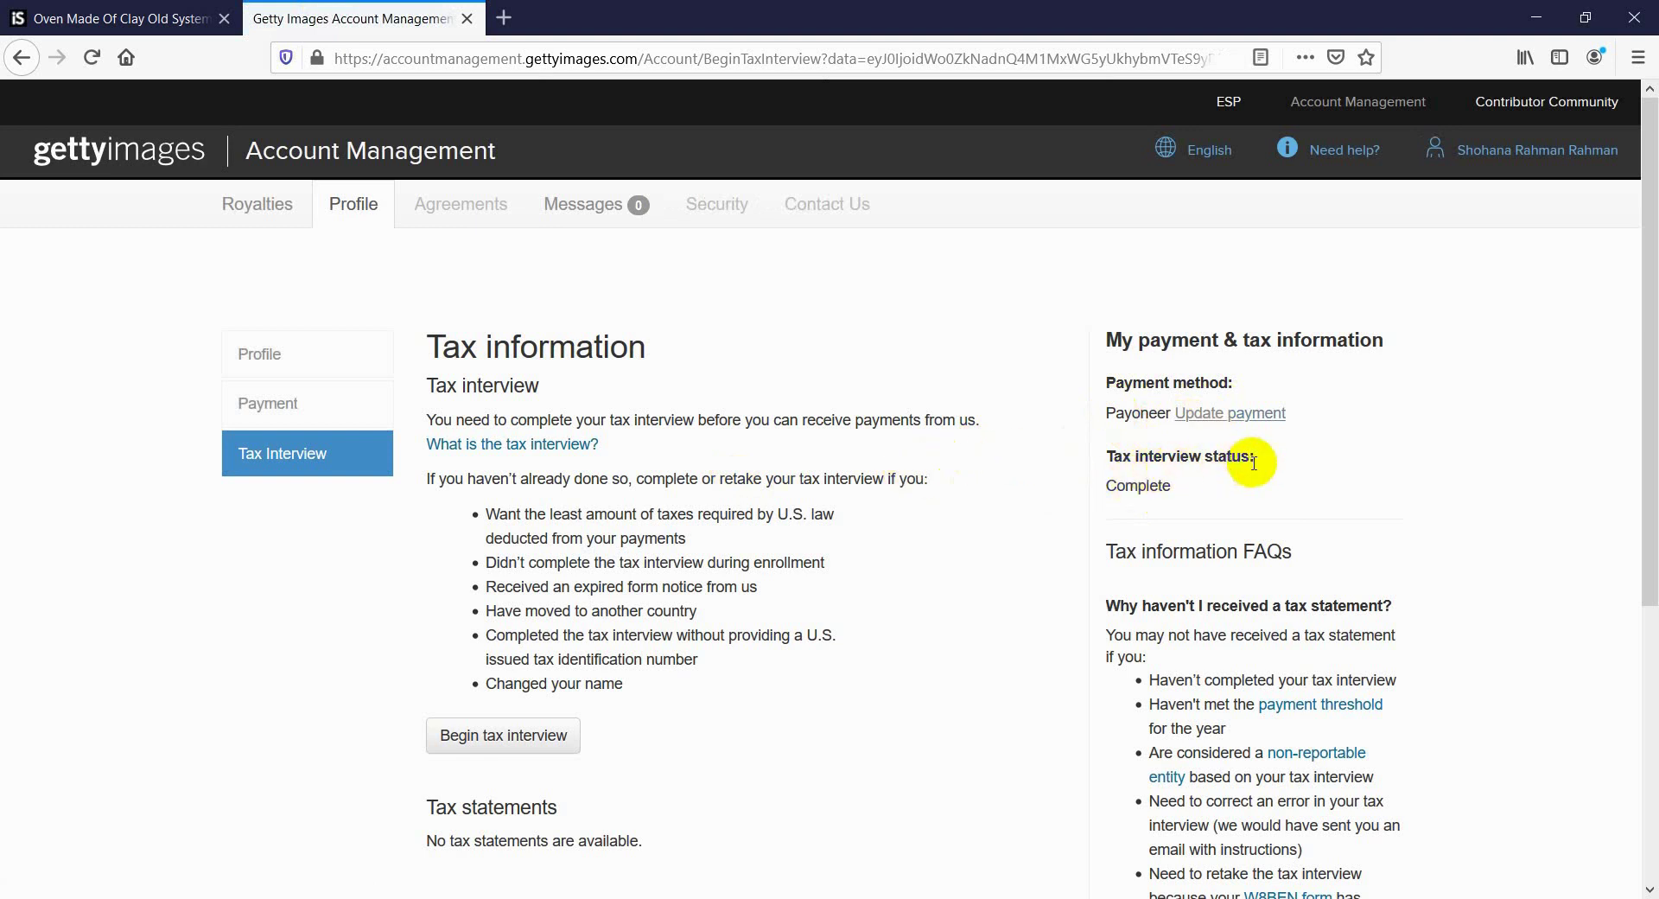
scroll(778, 471, down, 3)
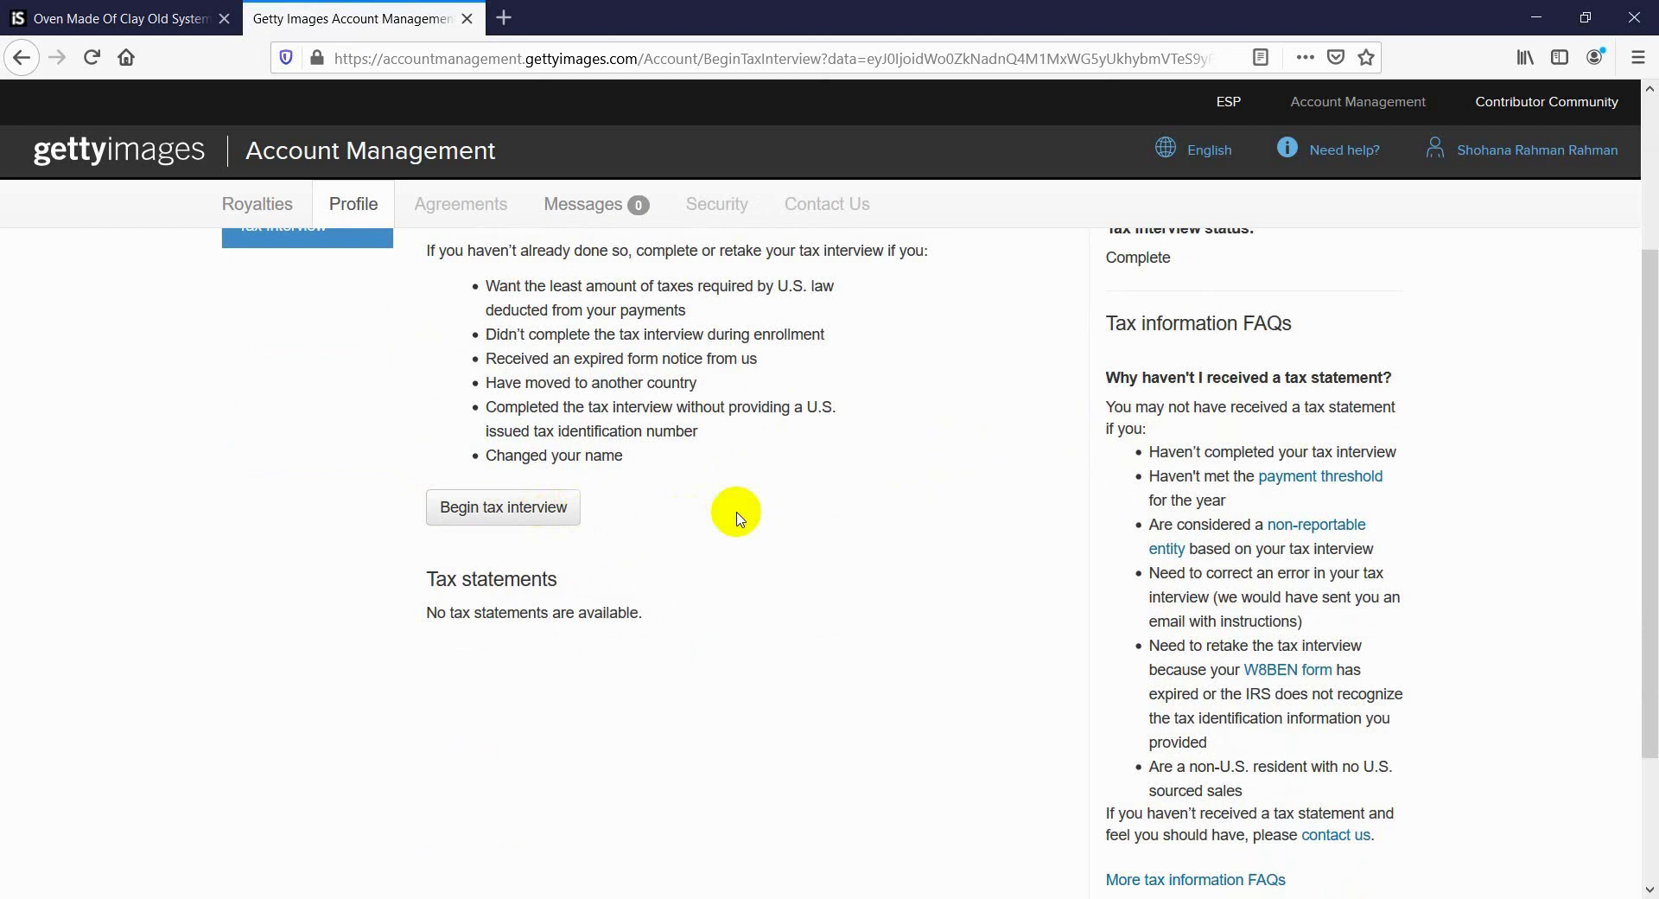
click(1233, 108)
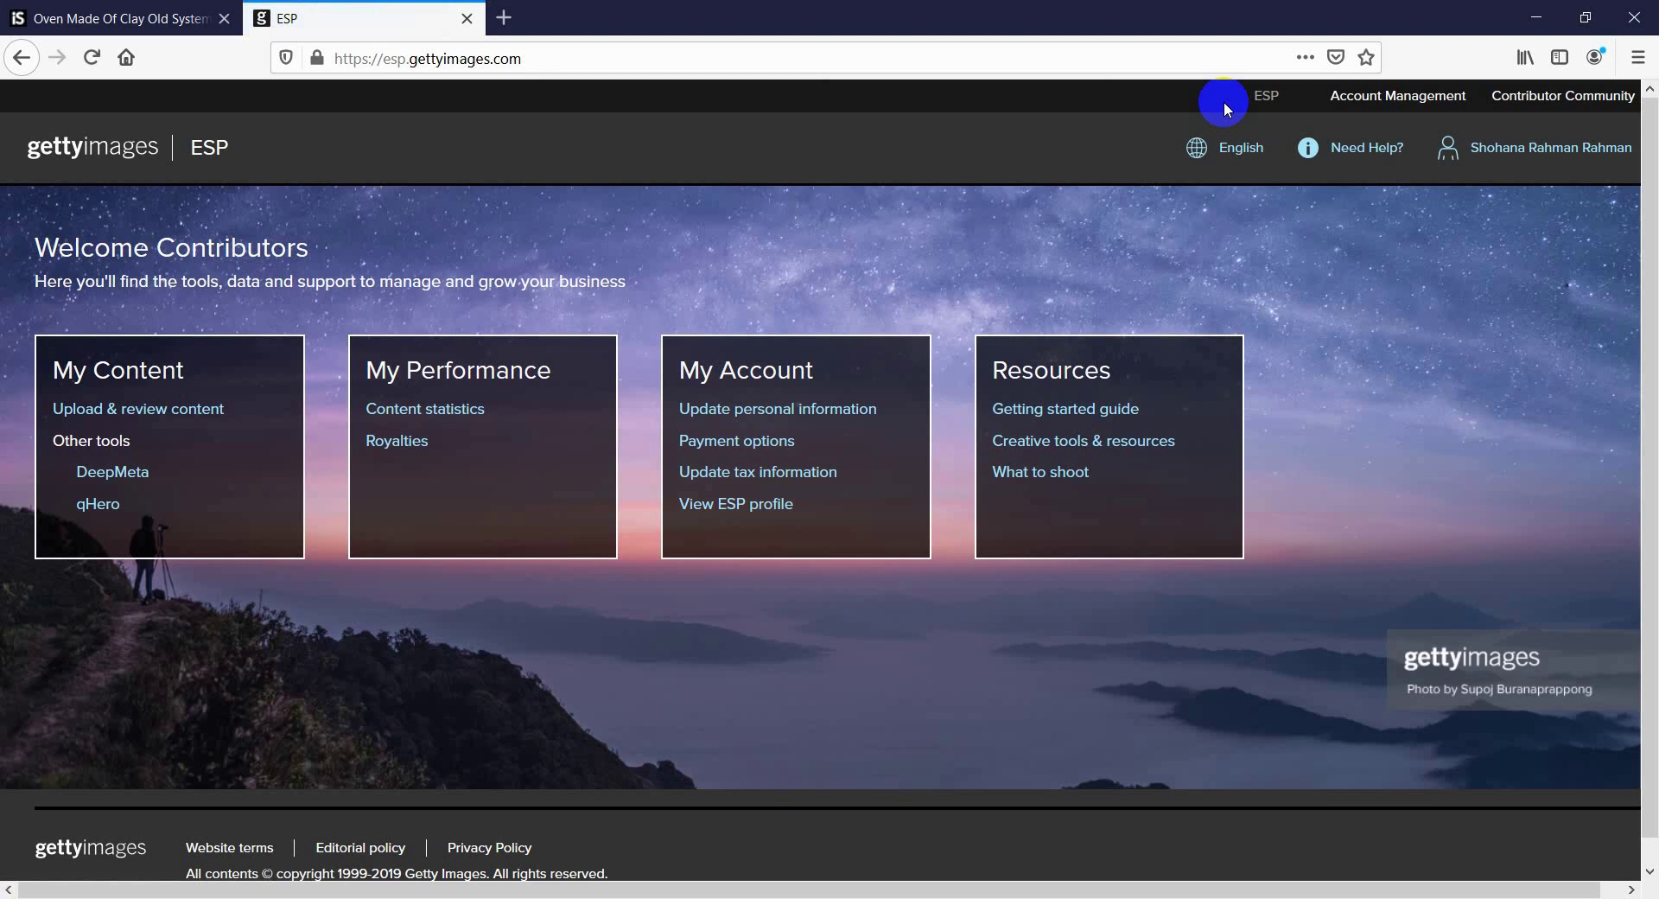
- Open the 09.12.19 iStock Creative Image submission batch from the upload and review content overview
click(130, 413)
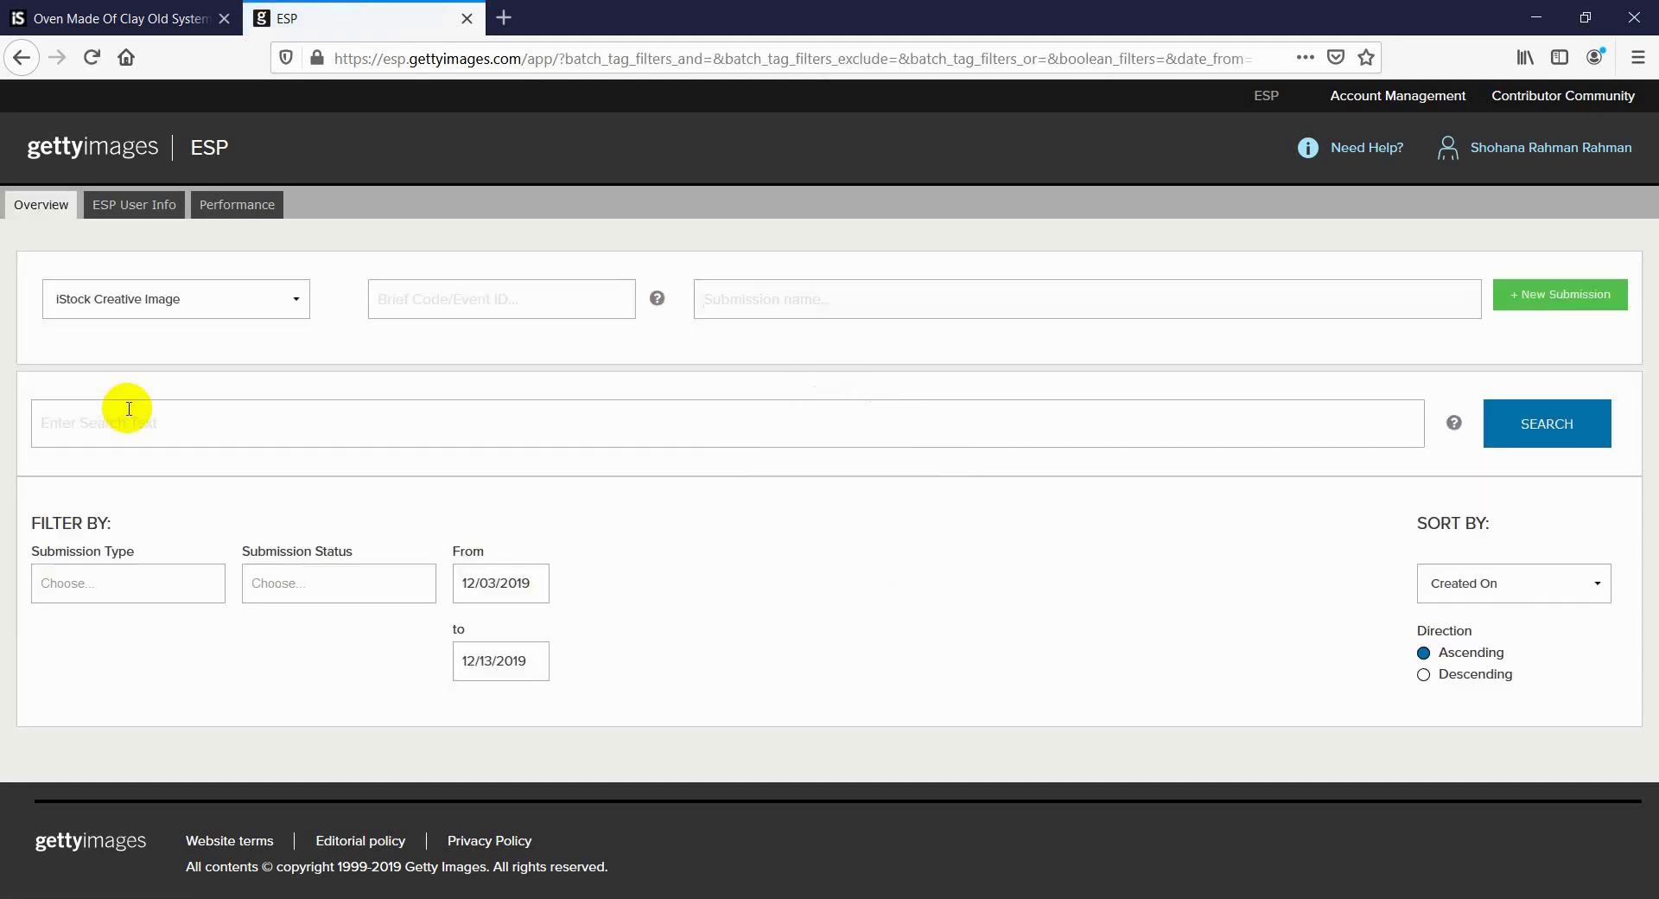
scroll(855, 611, down, 3)
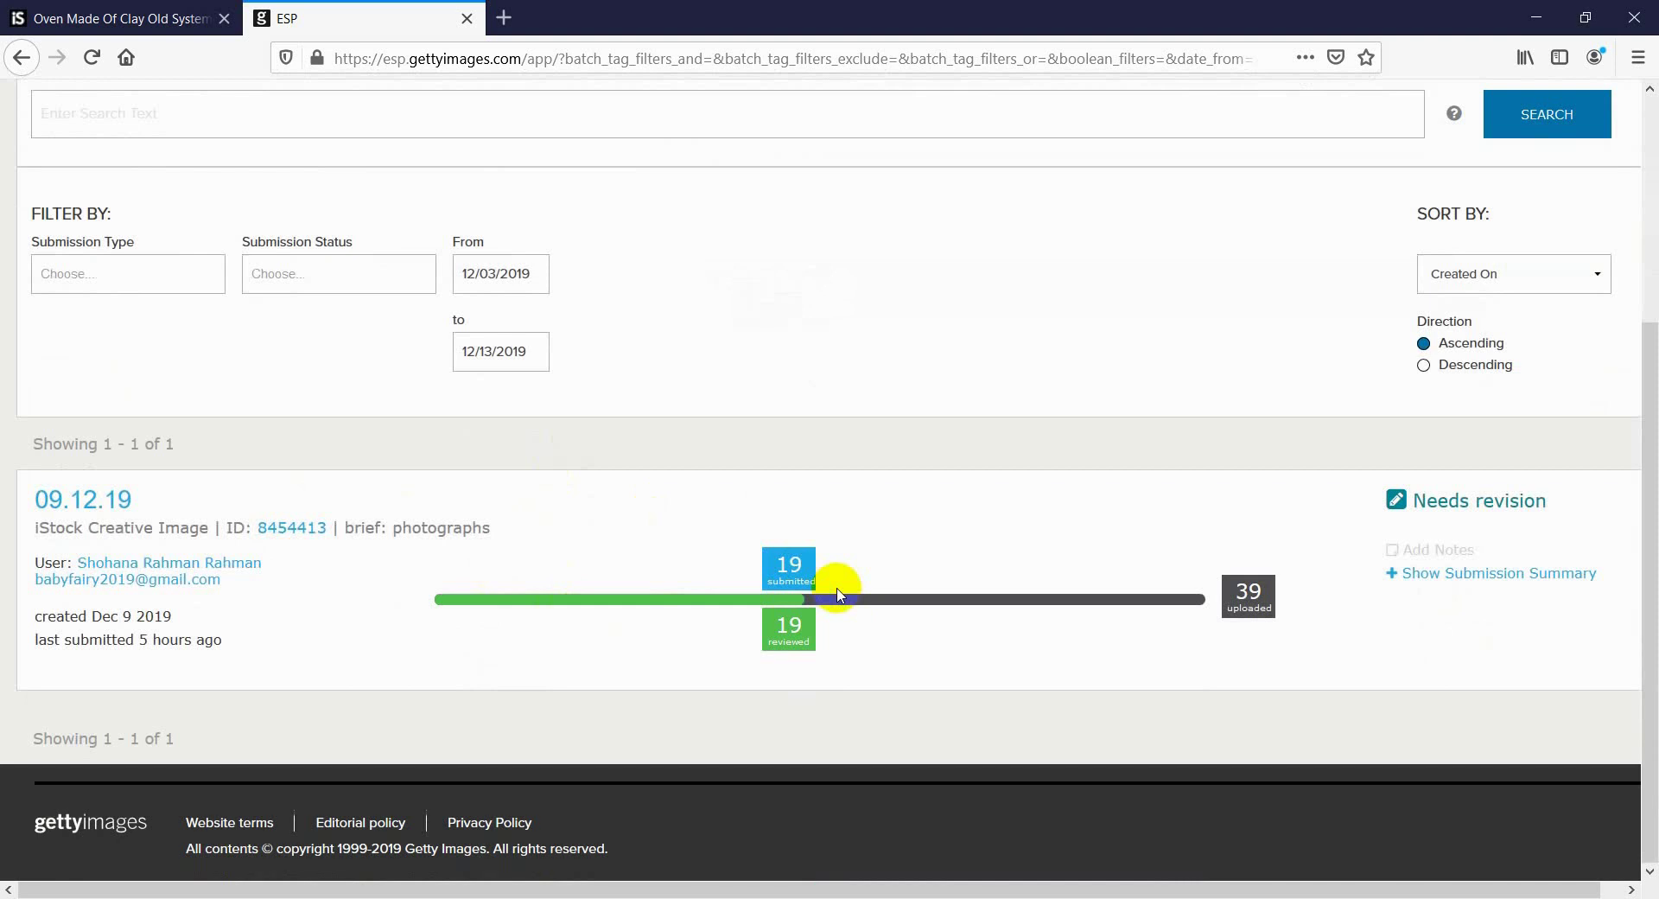
click(80, 508)
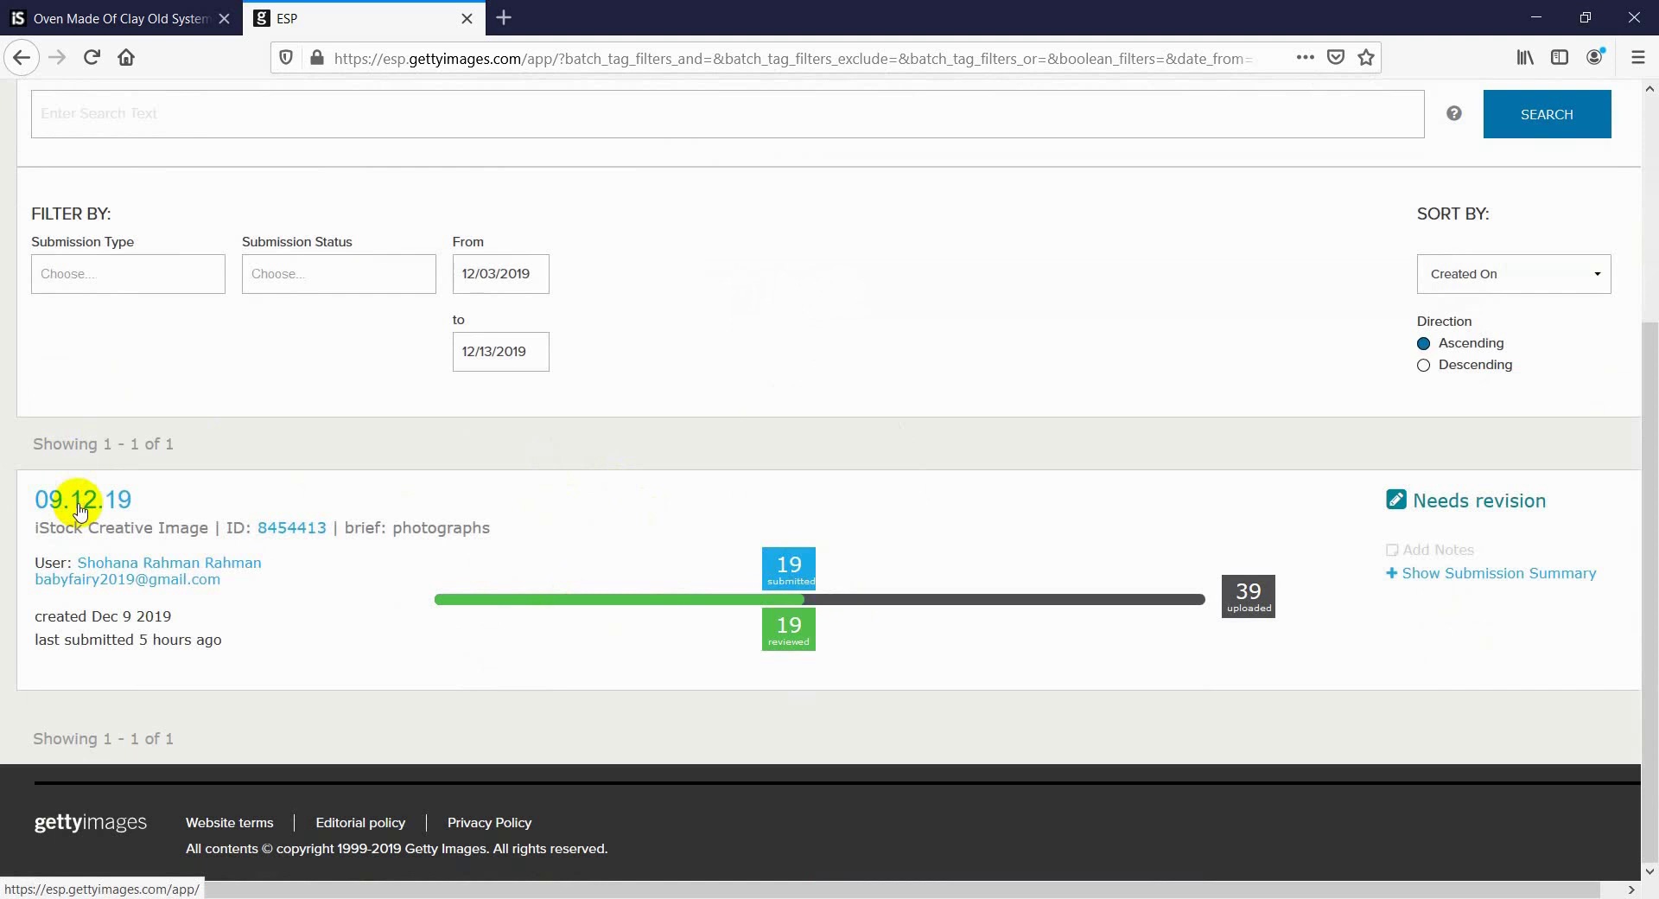
click(79, 506)
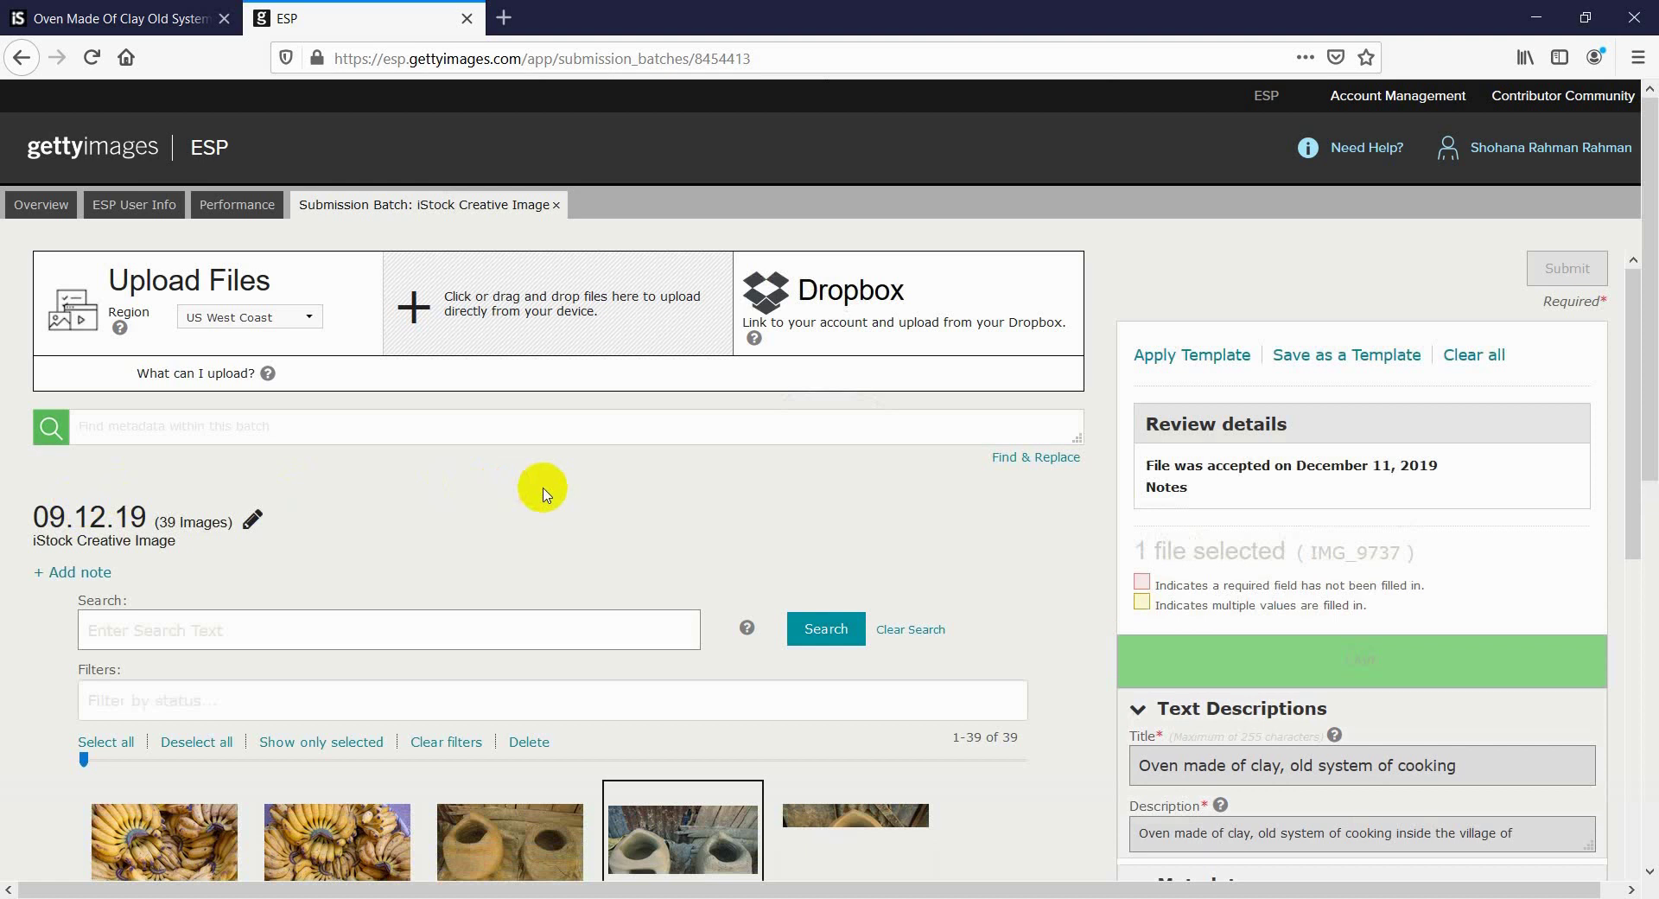
- Select the images IMG_9744.jpg and IMG_9746.jpg together in the submission batch
scroll(541, 489, down, 5)
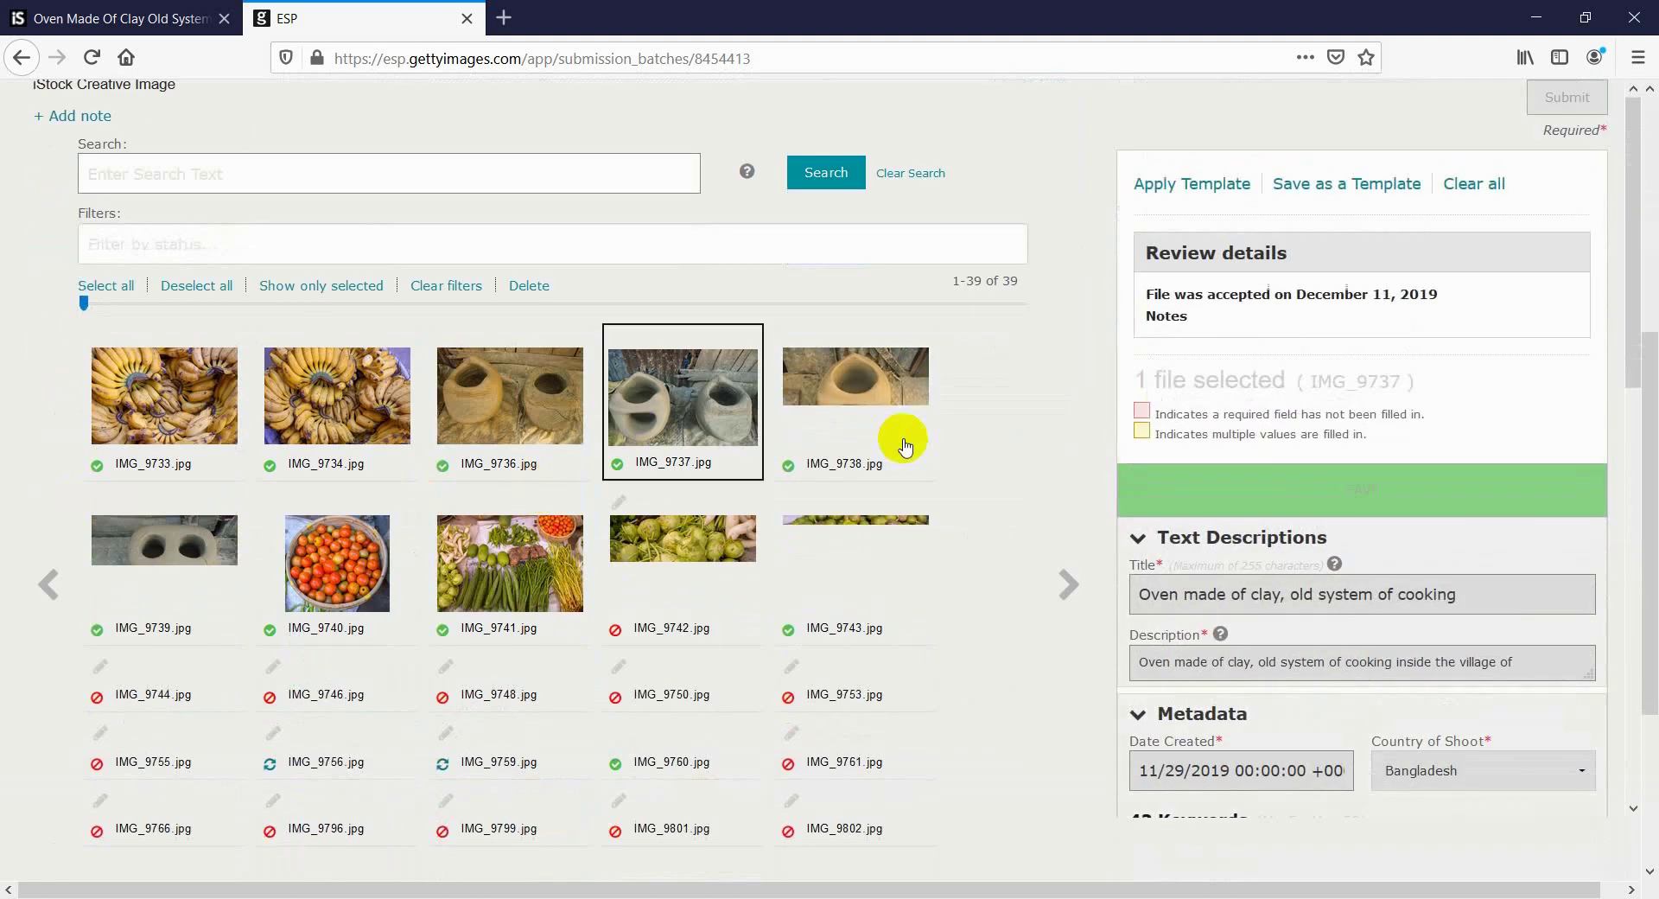
scroll(899, 436, down, 3)
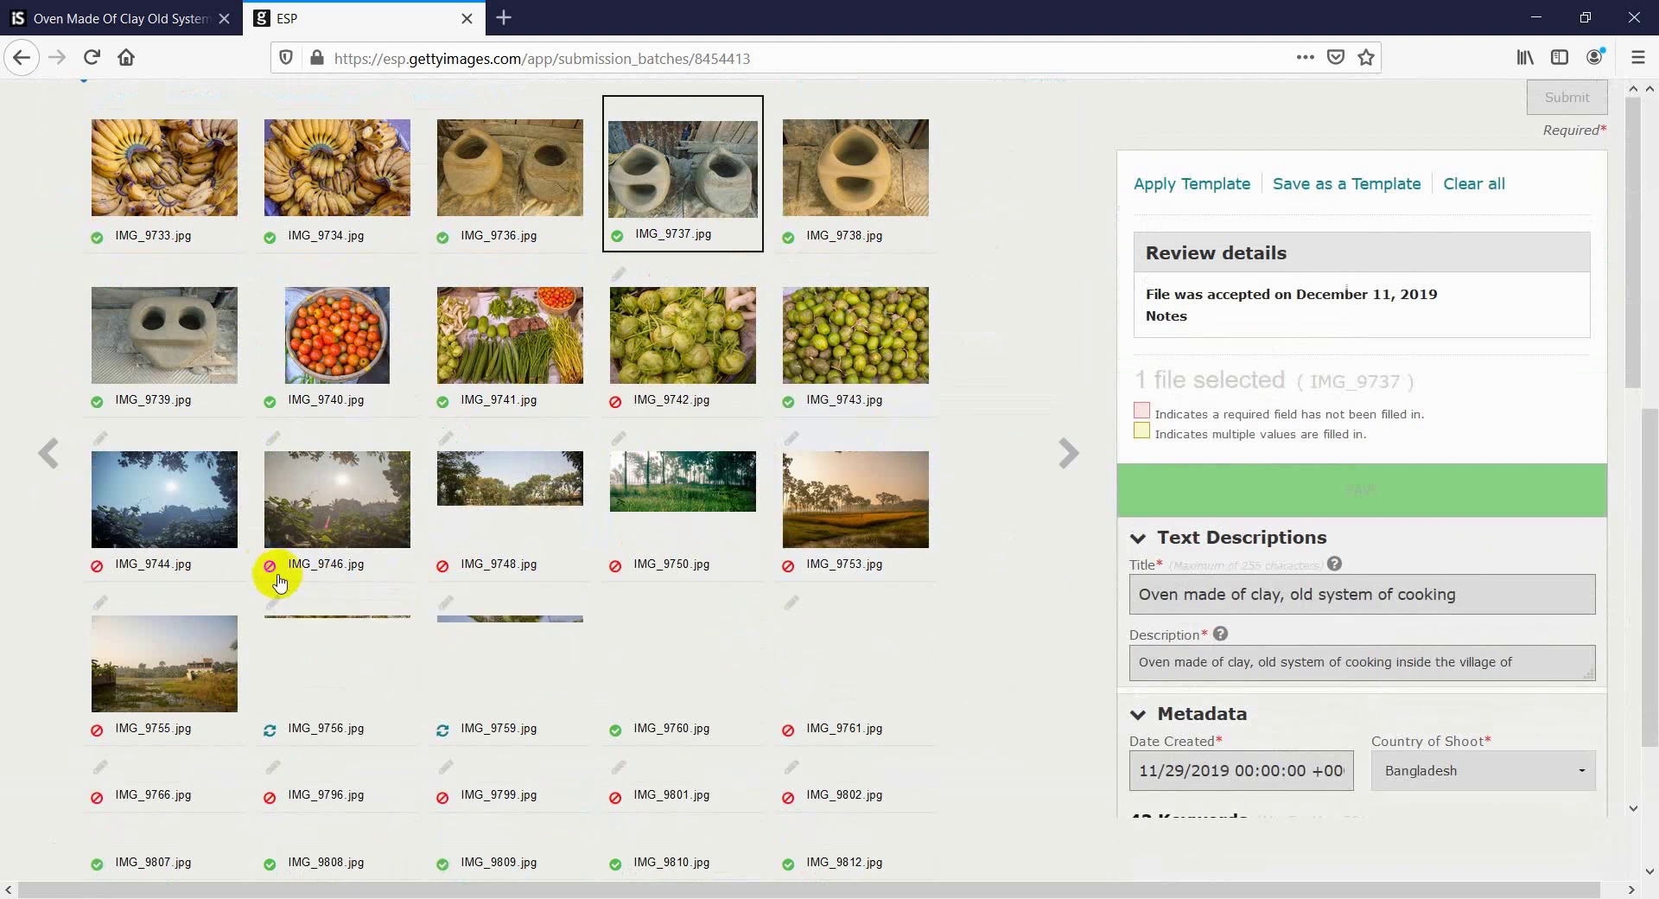
scroll(273, 580, up, 2)
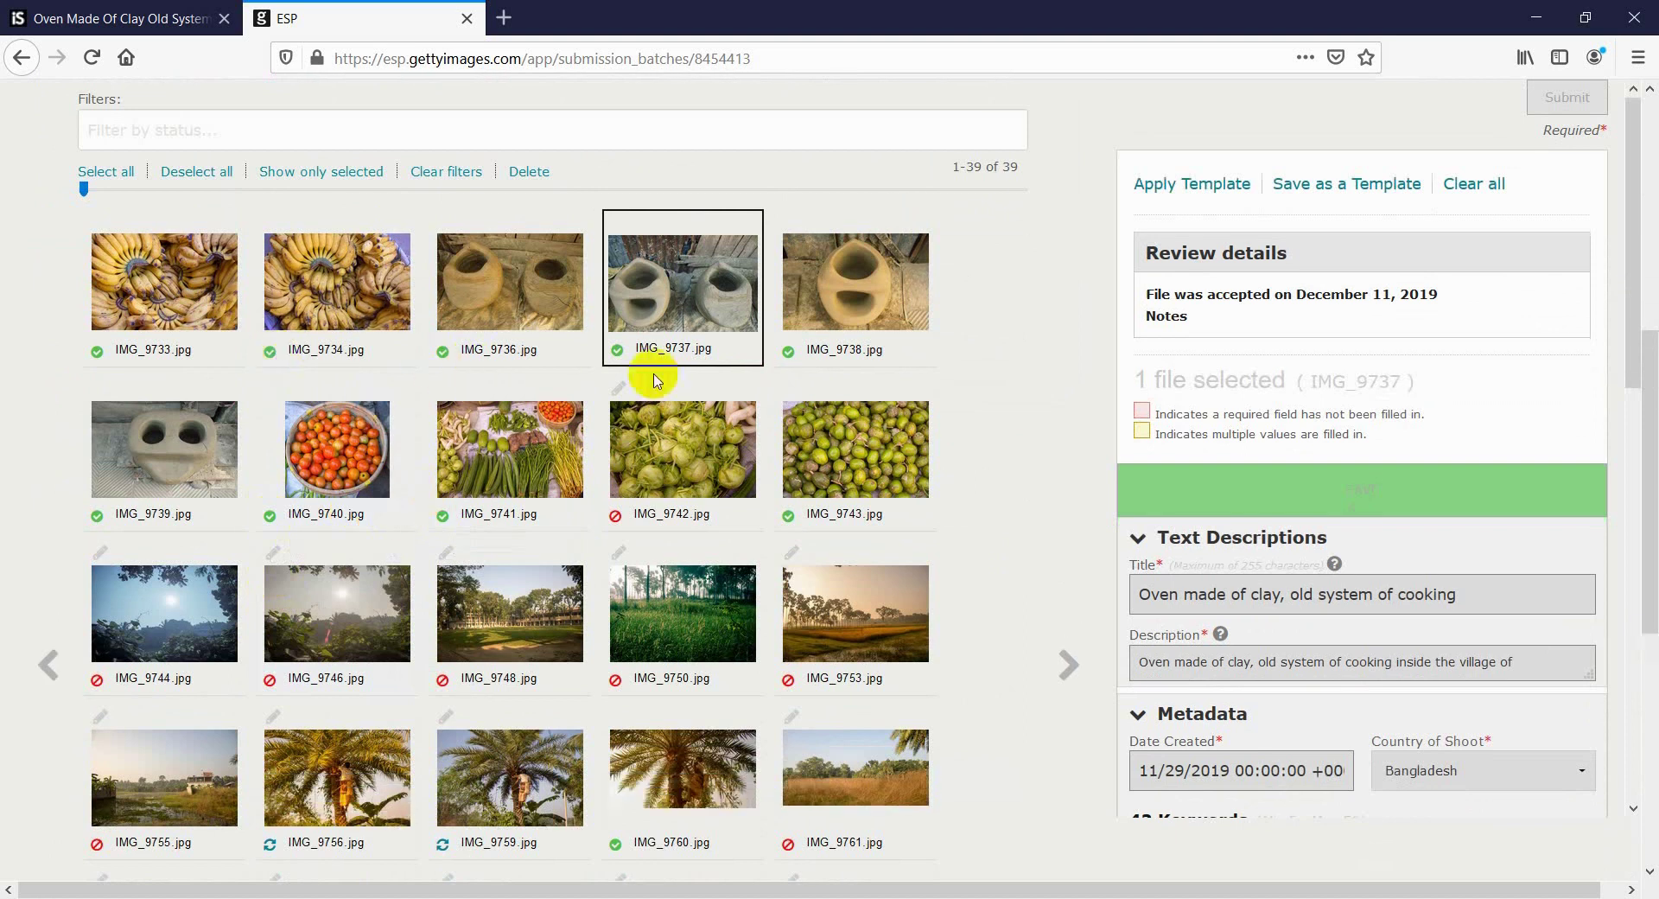
scroll(725, 372, down, 4)
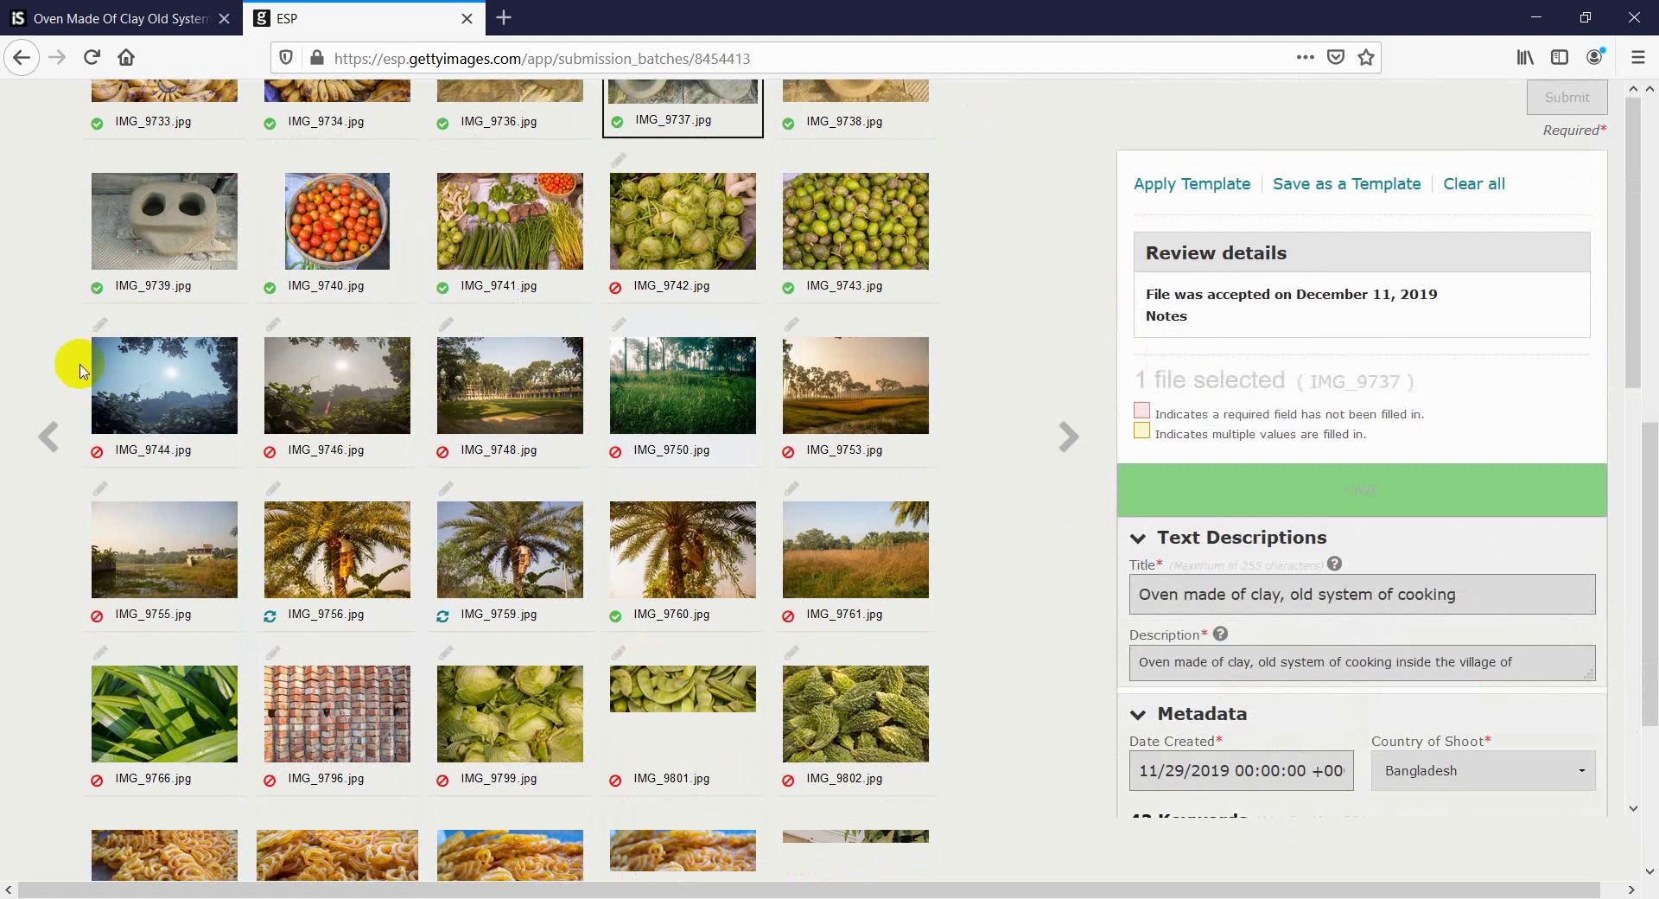
click(98, 453)
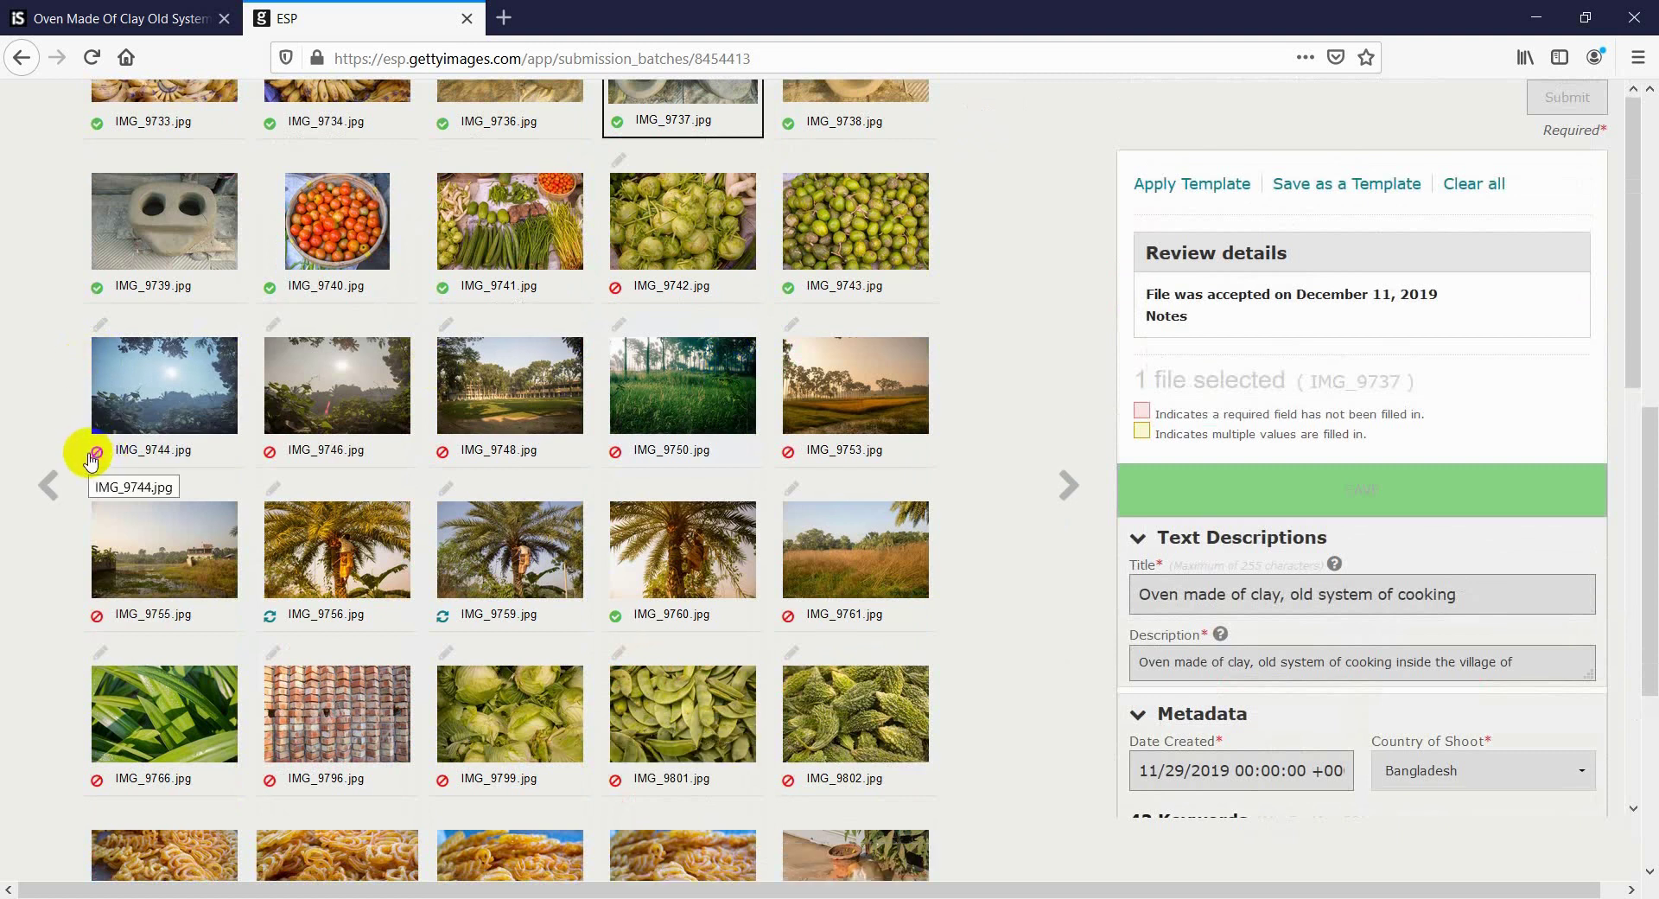
click(479, 423)
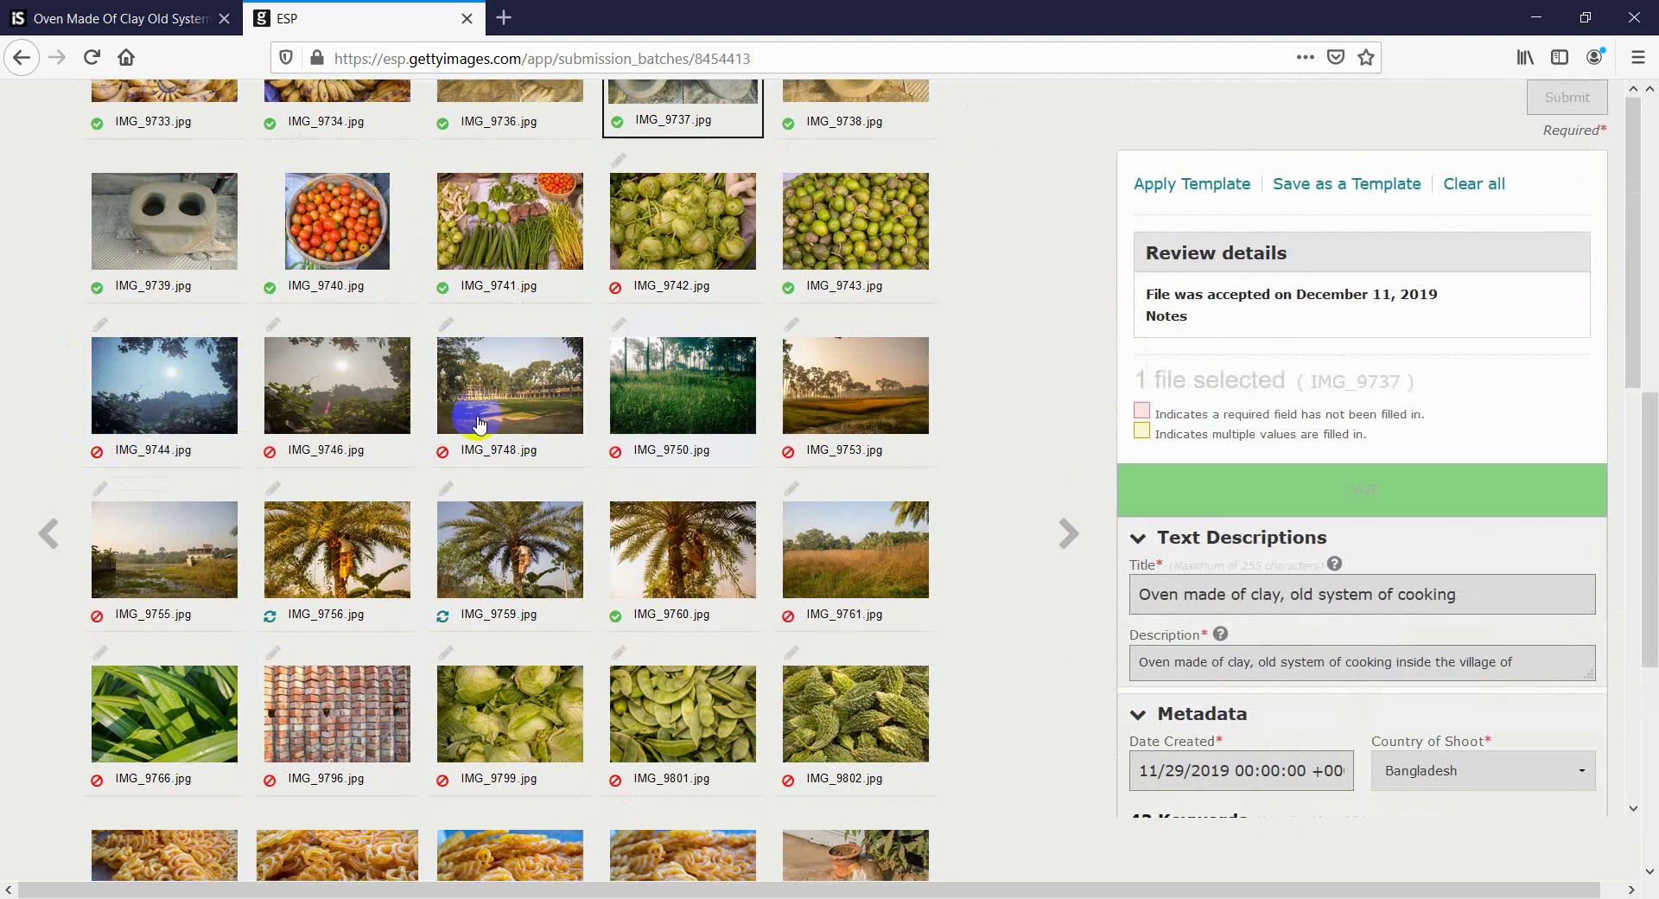
click(745, 380)
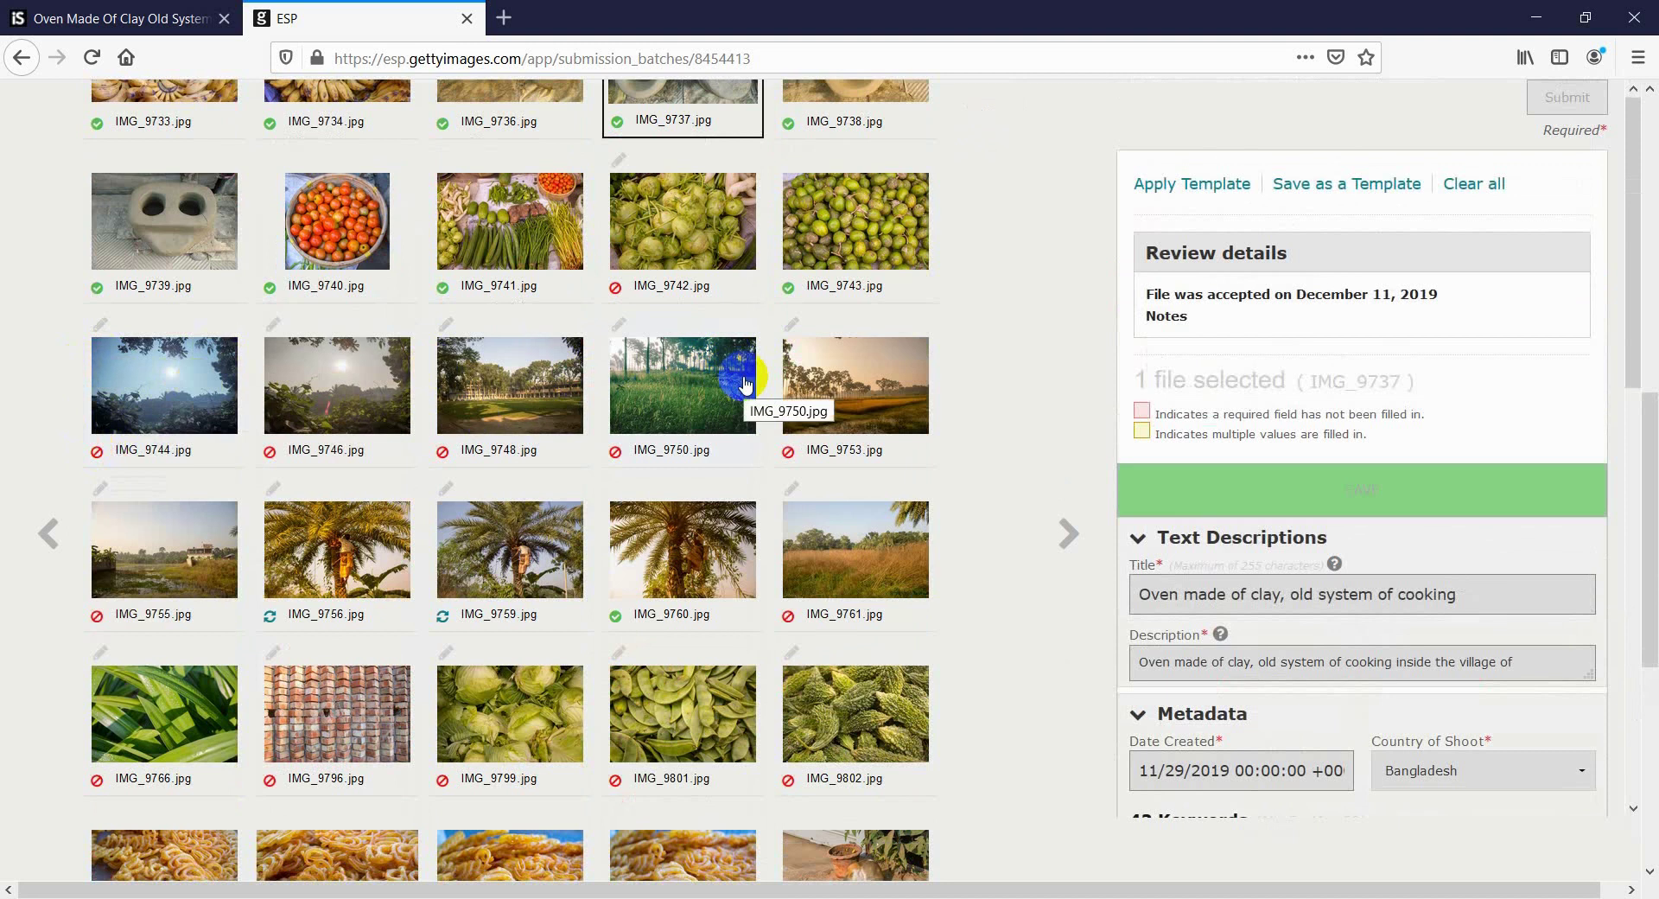
click(197, 380)
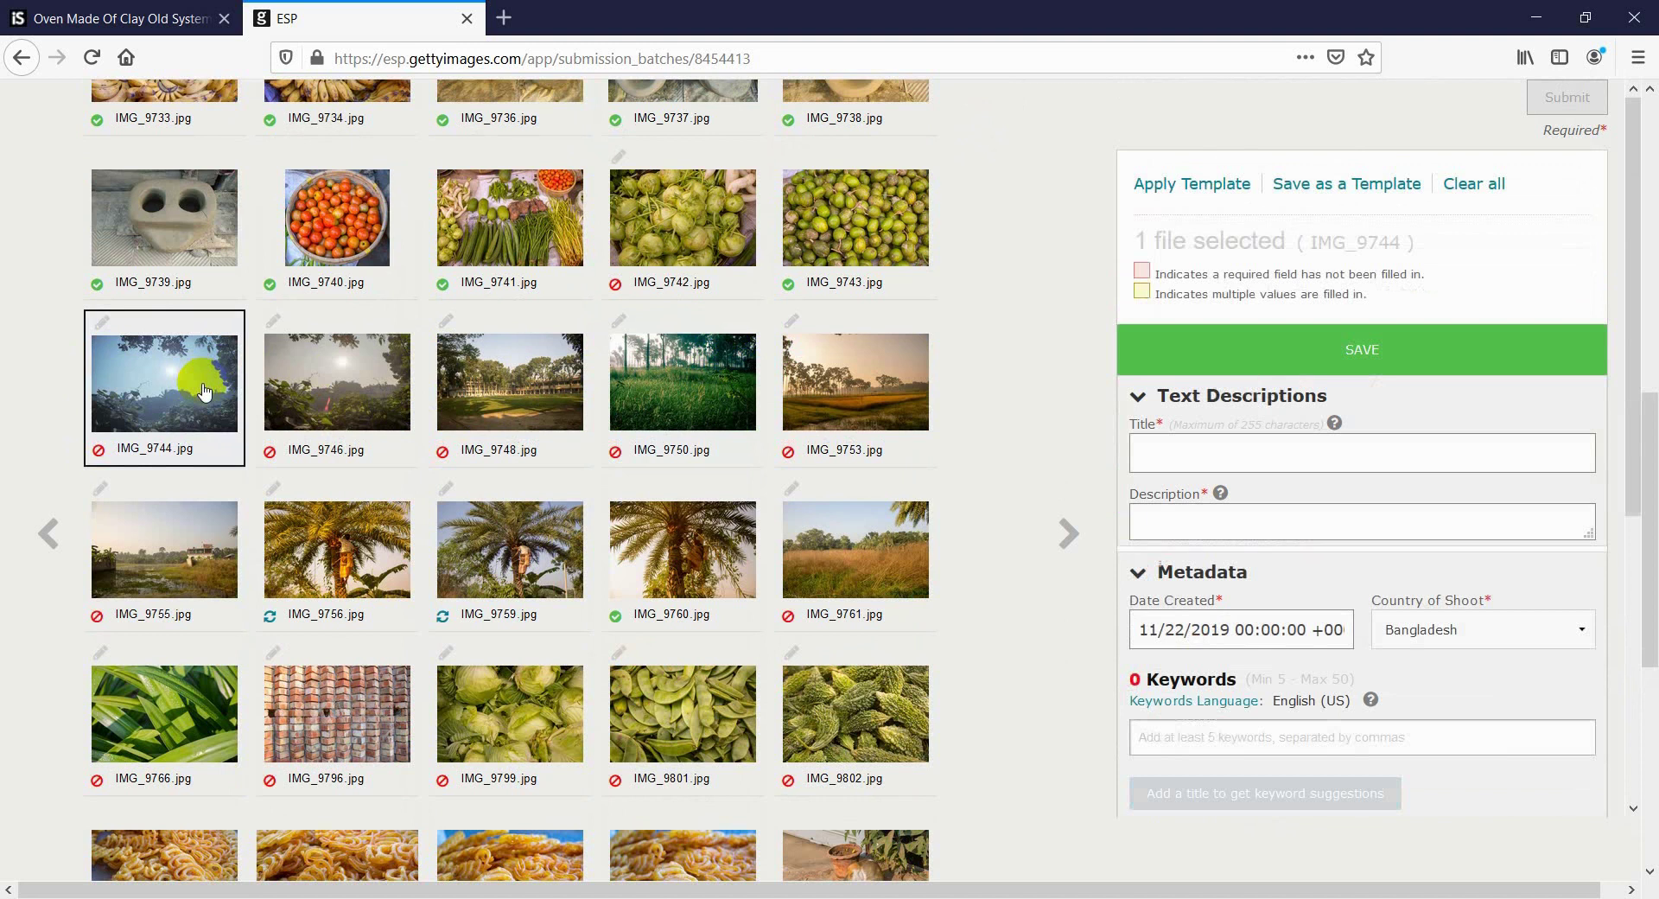
ctrl+click(344, 380)
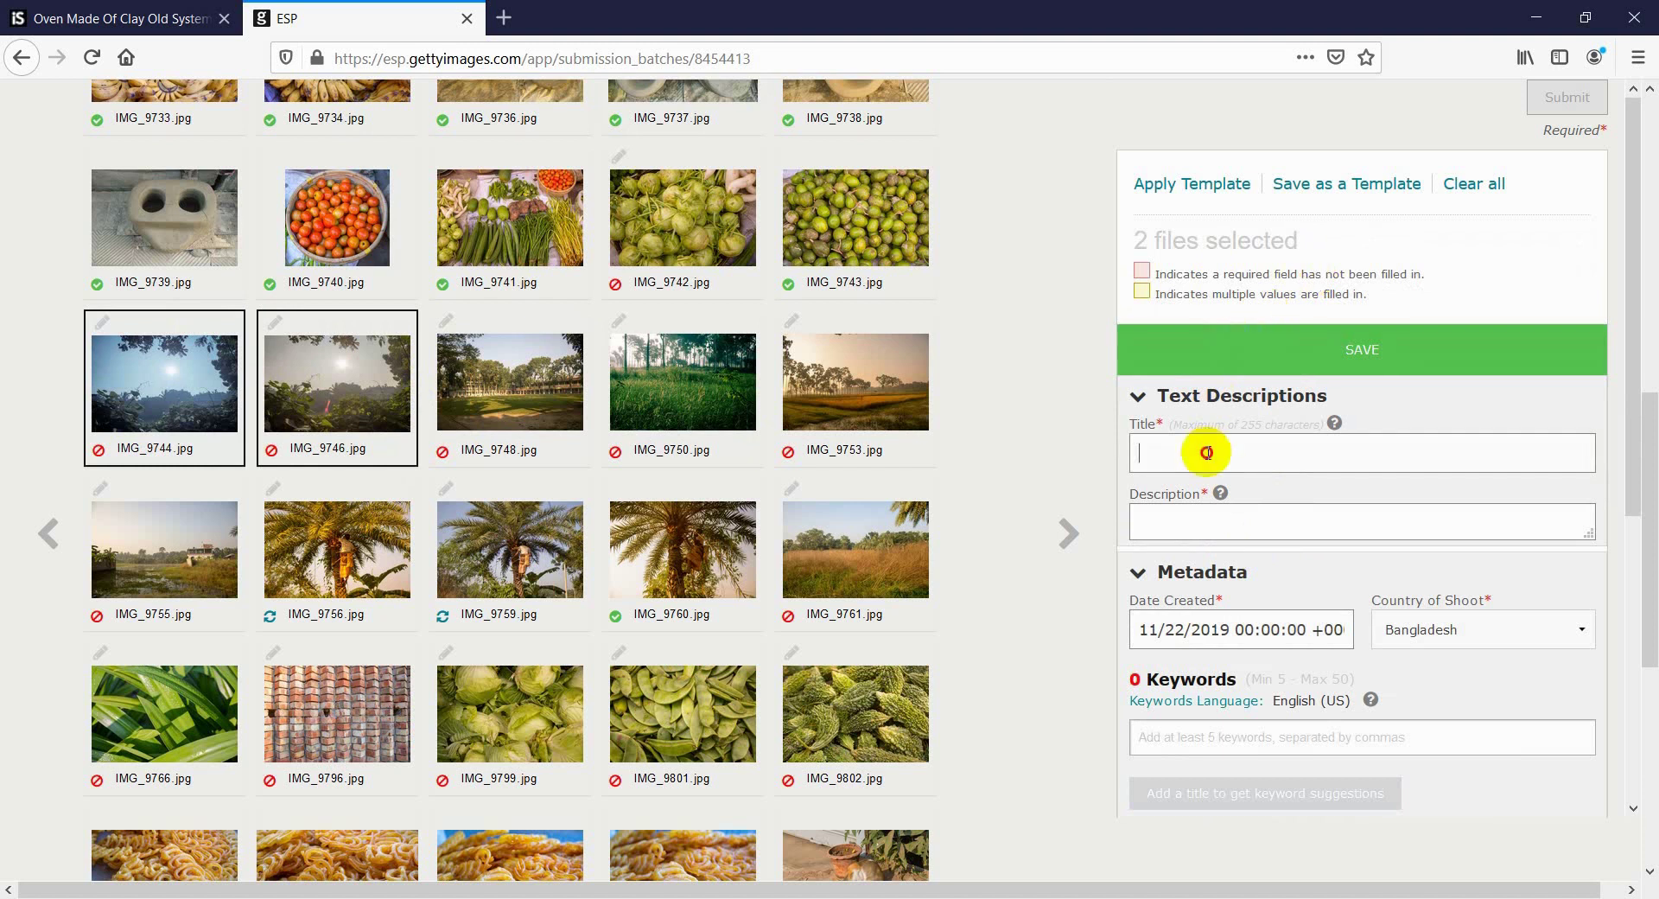
- Examine the title, description, date, country, keyword, number of people and release fields for the two selected images
click(1193, 526)
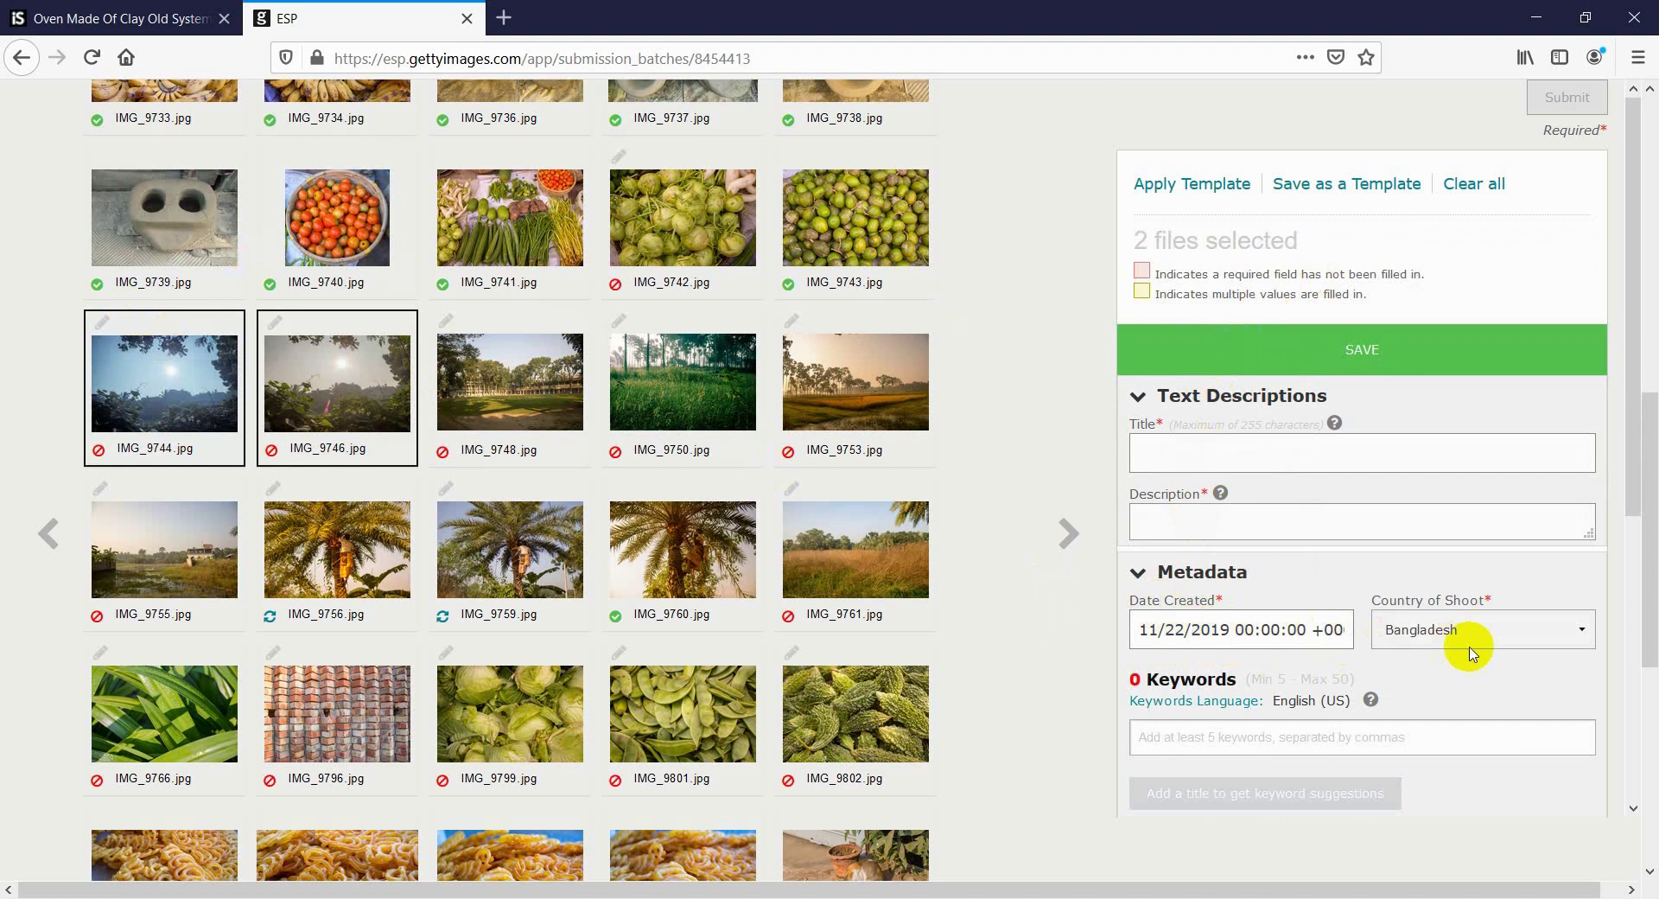
scroll(1484, 637, down, 3)
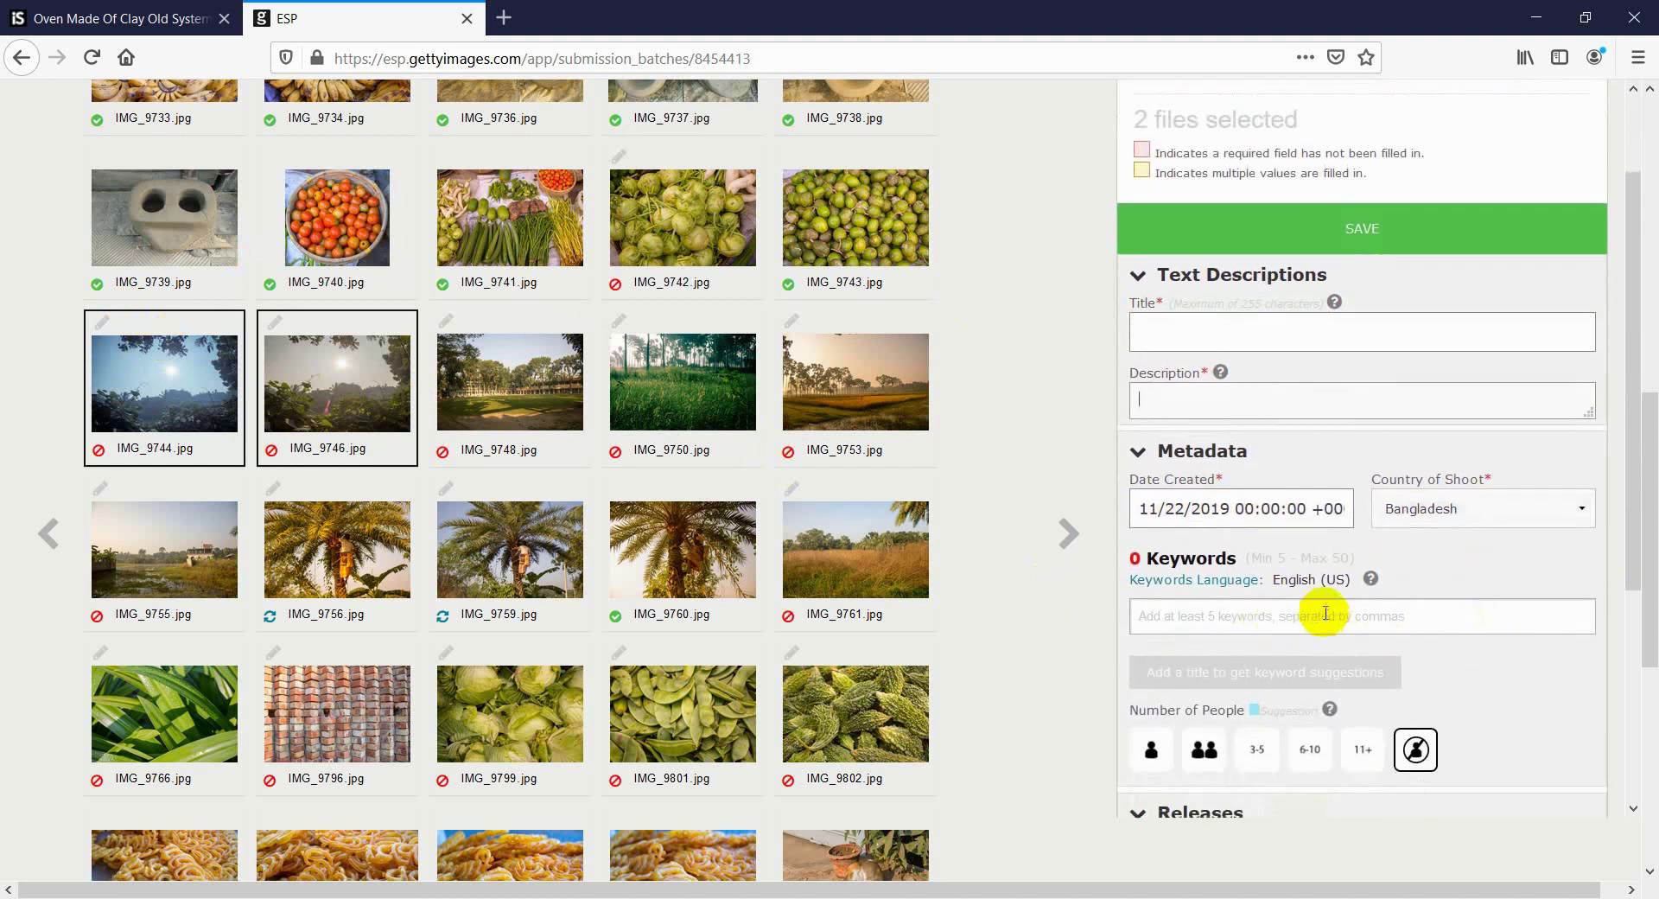
scroll(1296, 588, up, 3)
click(1174, 519)
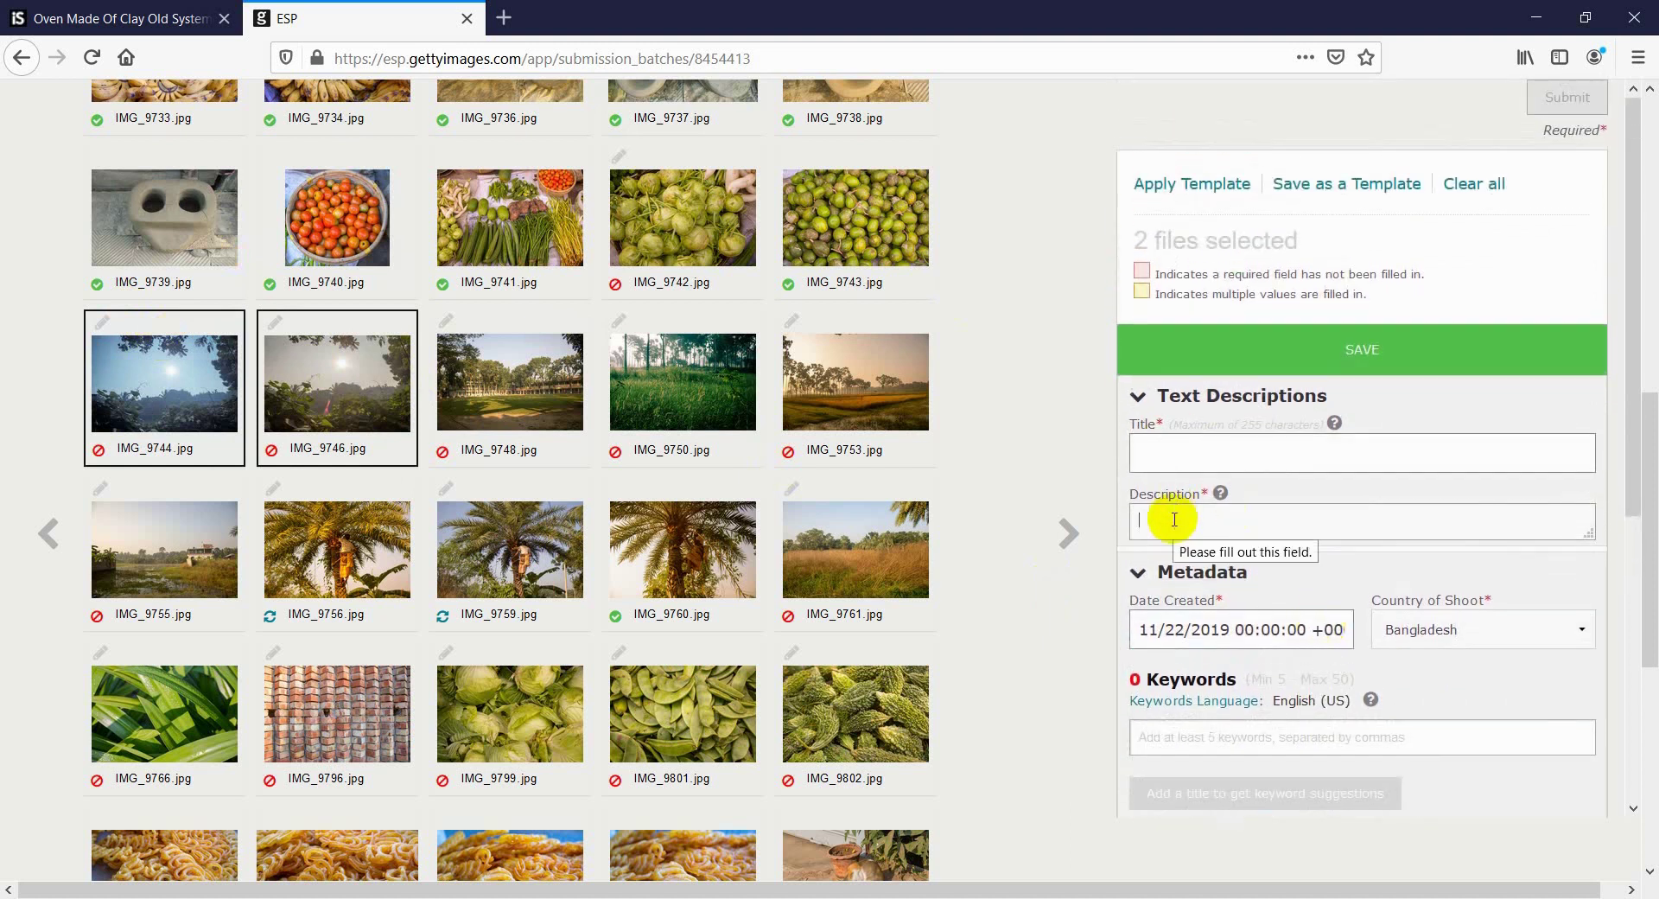
scroll(1174, 519, down, 3)
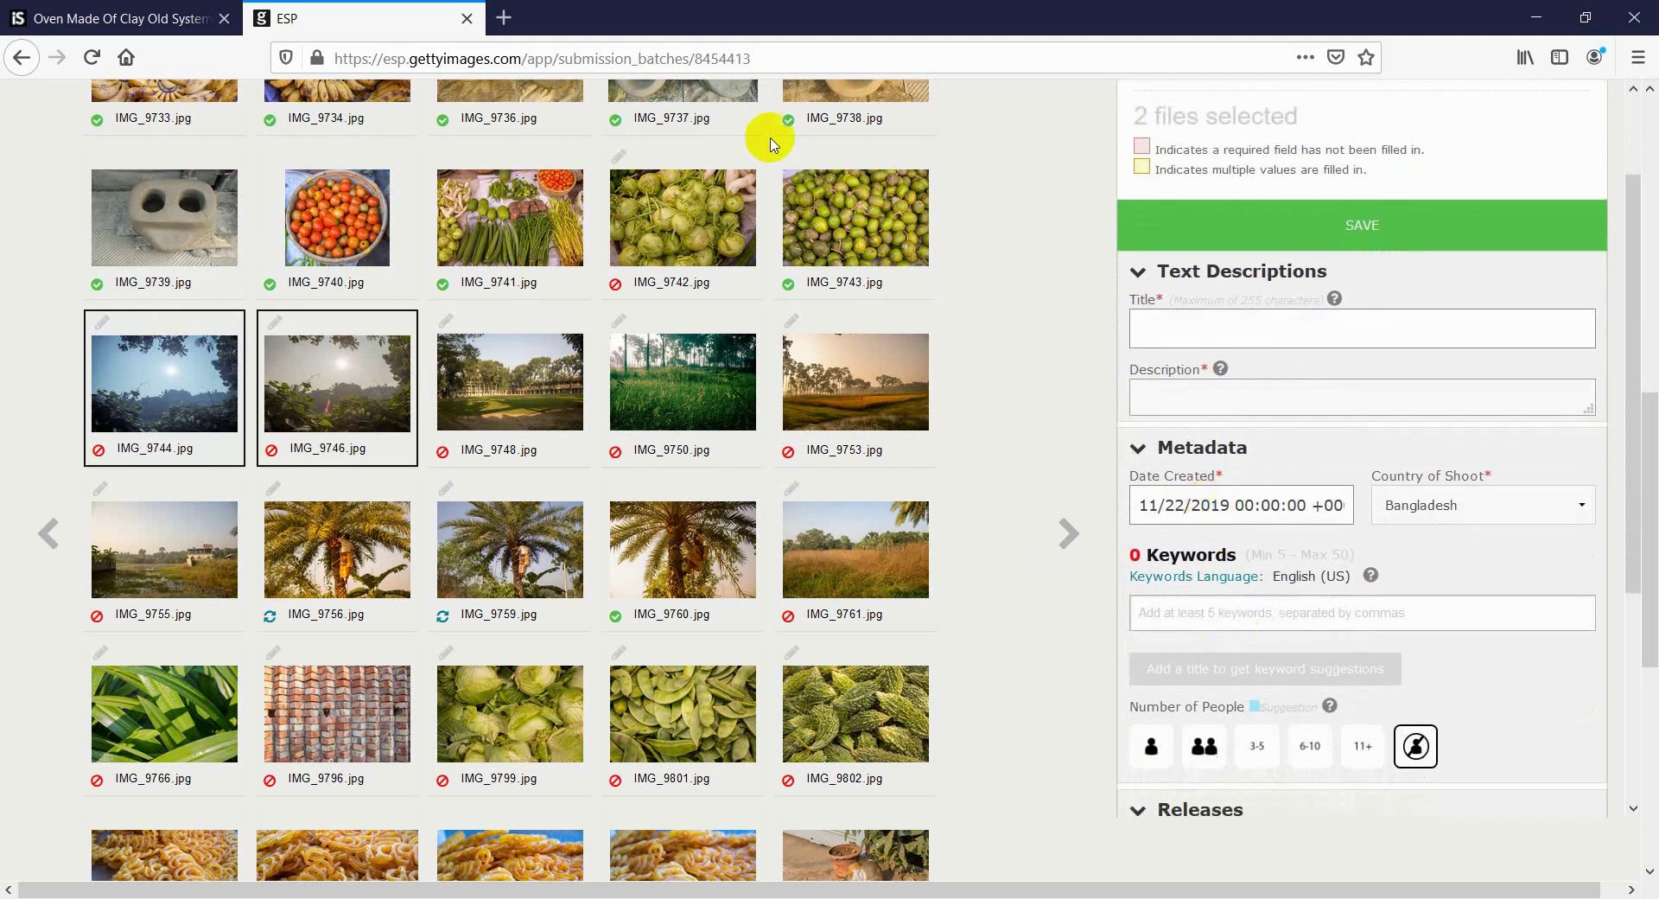
click(336, 419)
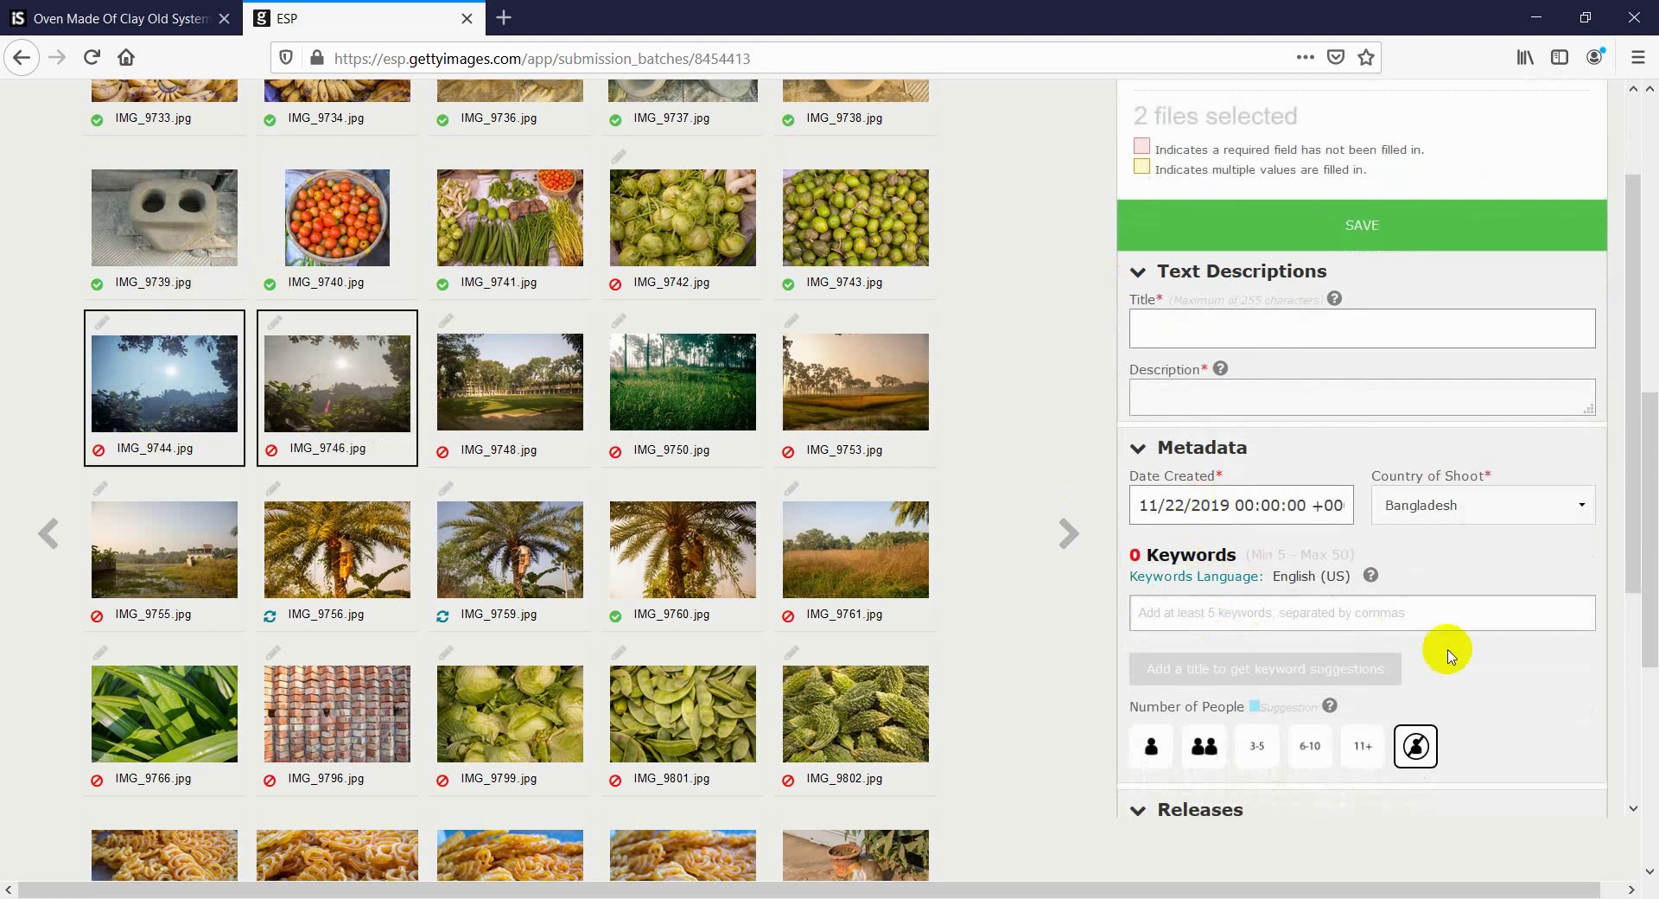
scroll(1429, 618, down, 3)
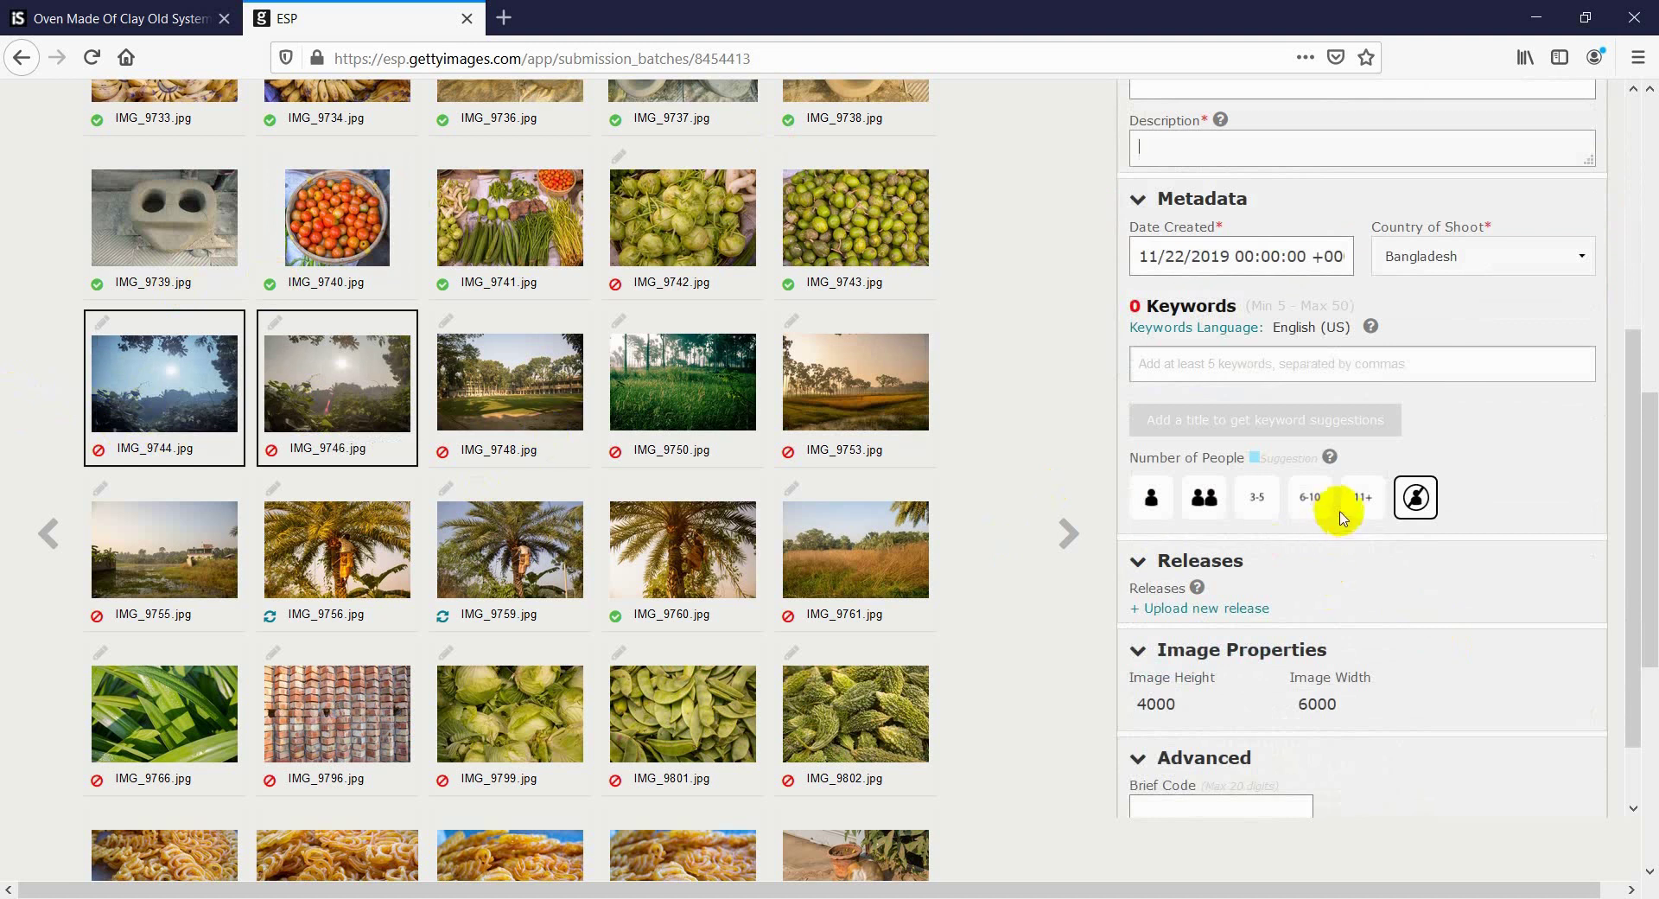
click(1411, 507)
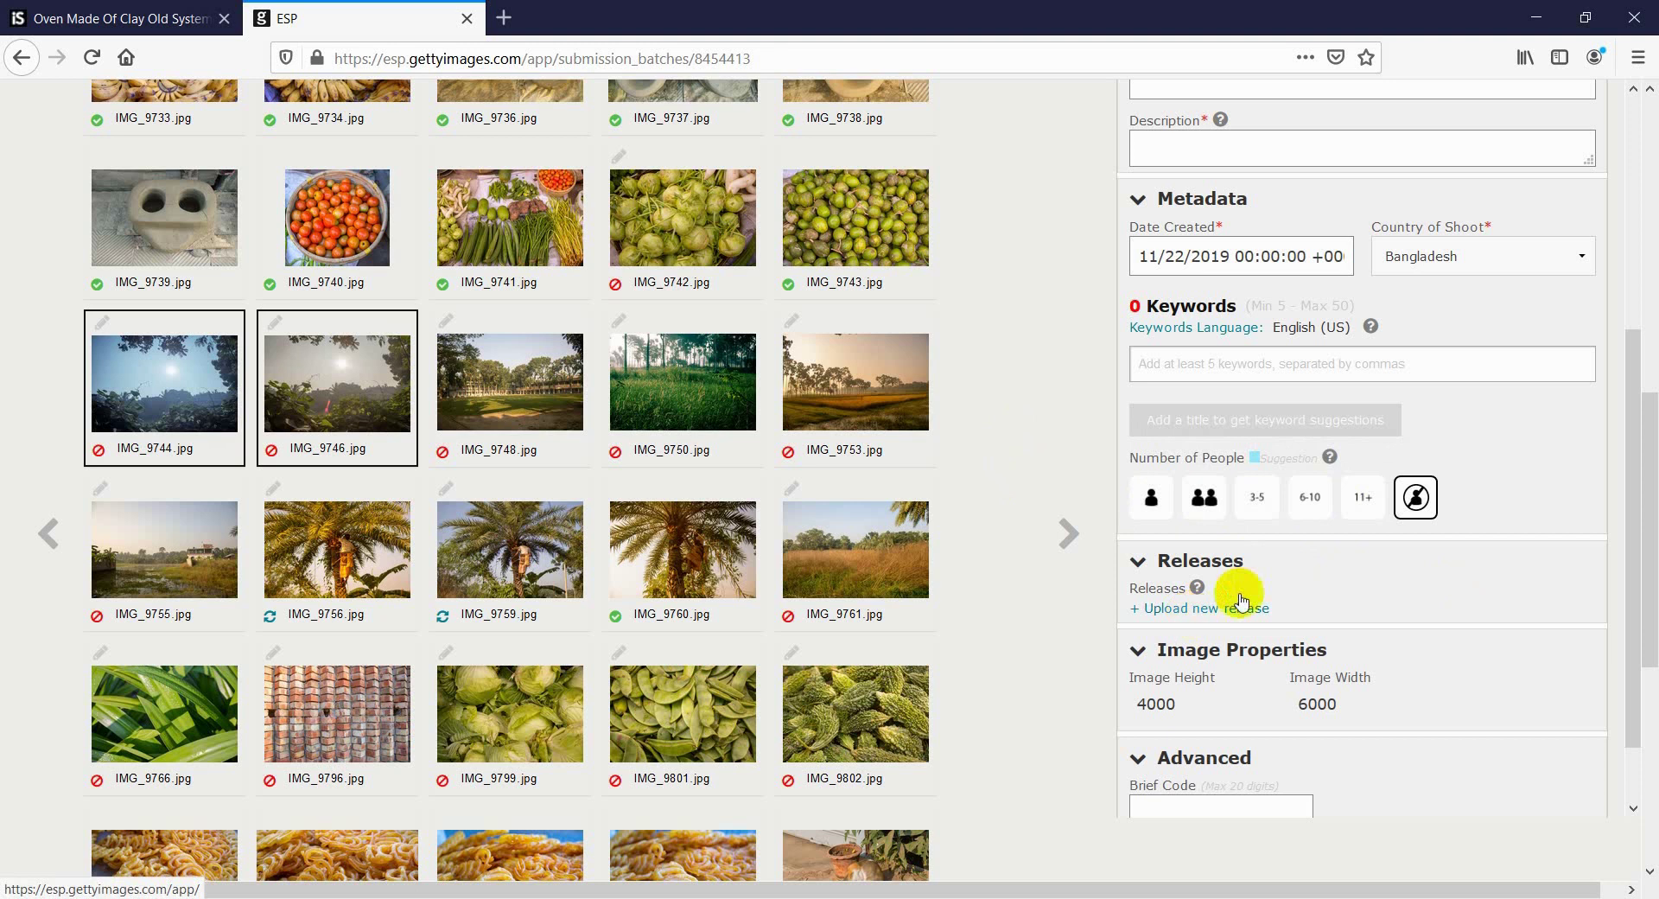
- Title the selected images "Sun peeping on the sky,Winter morning ,Silhouette of trees" and reuse that text as their description
scroll(1241, 592, up, 4)
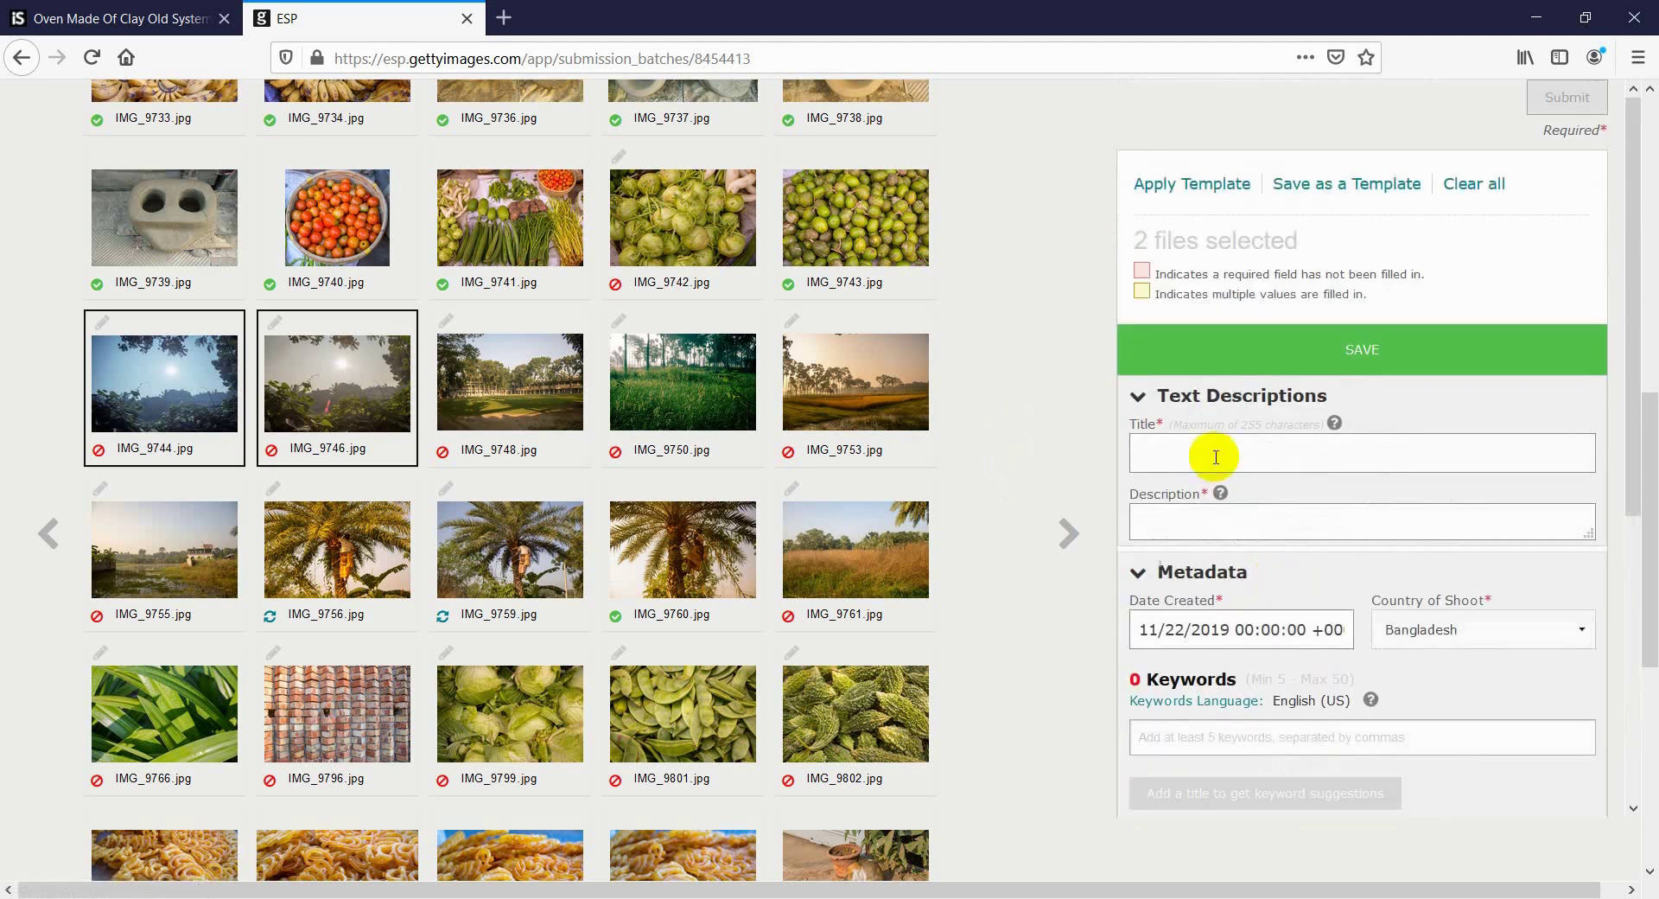
text(Wint)
text(er Morning ,Sillhoutee of)
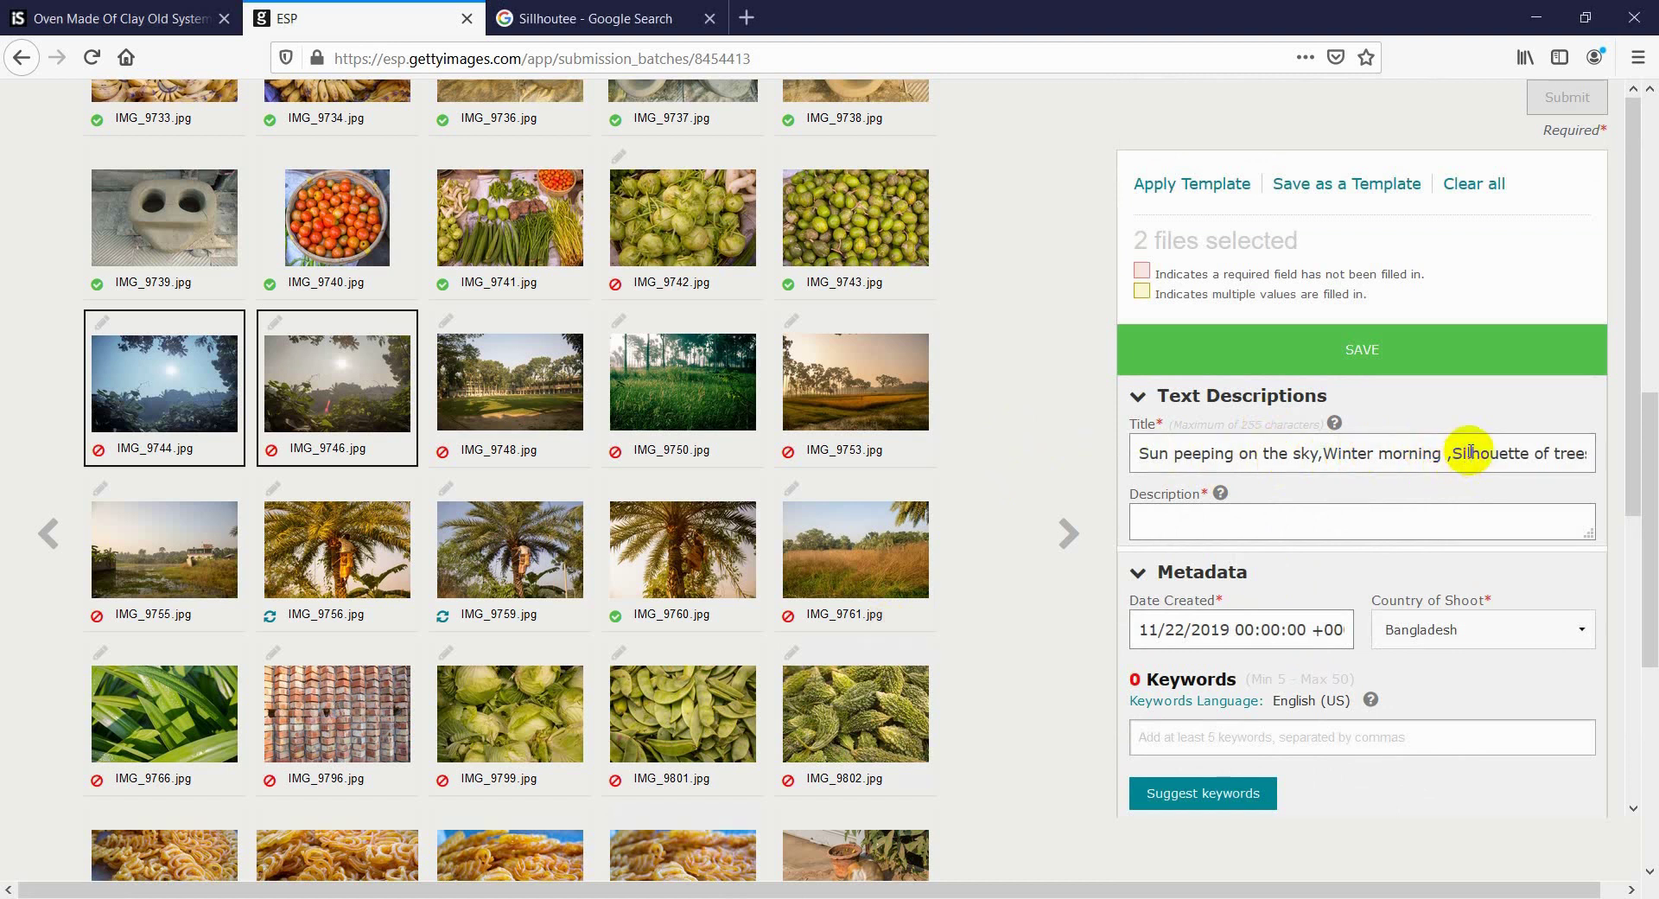
text(s)
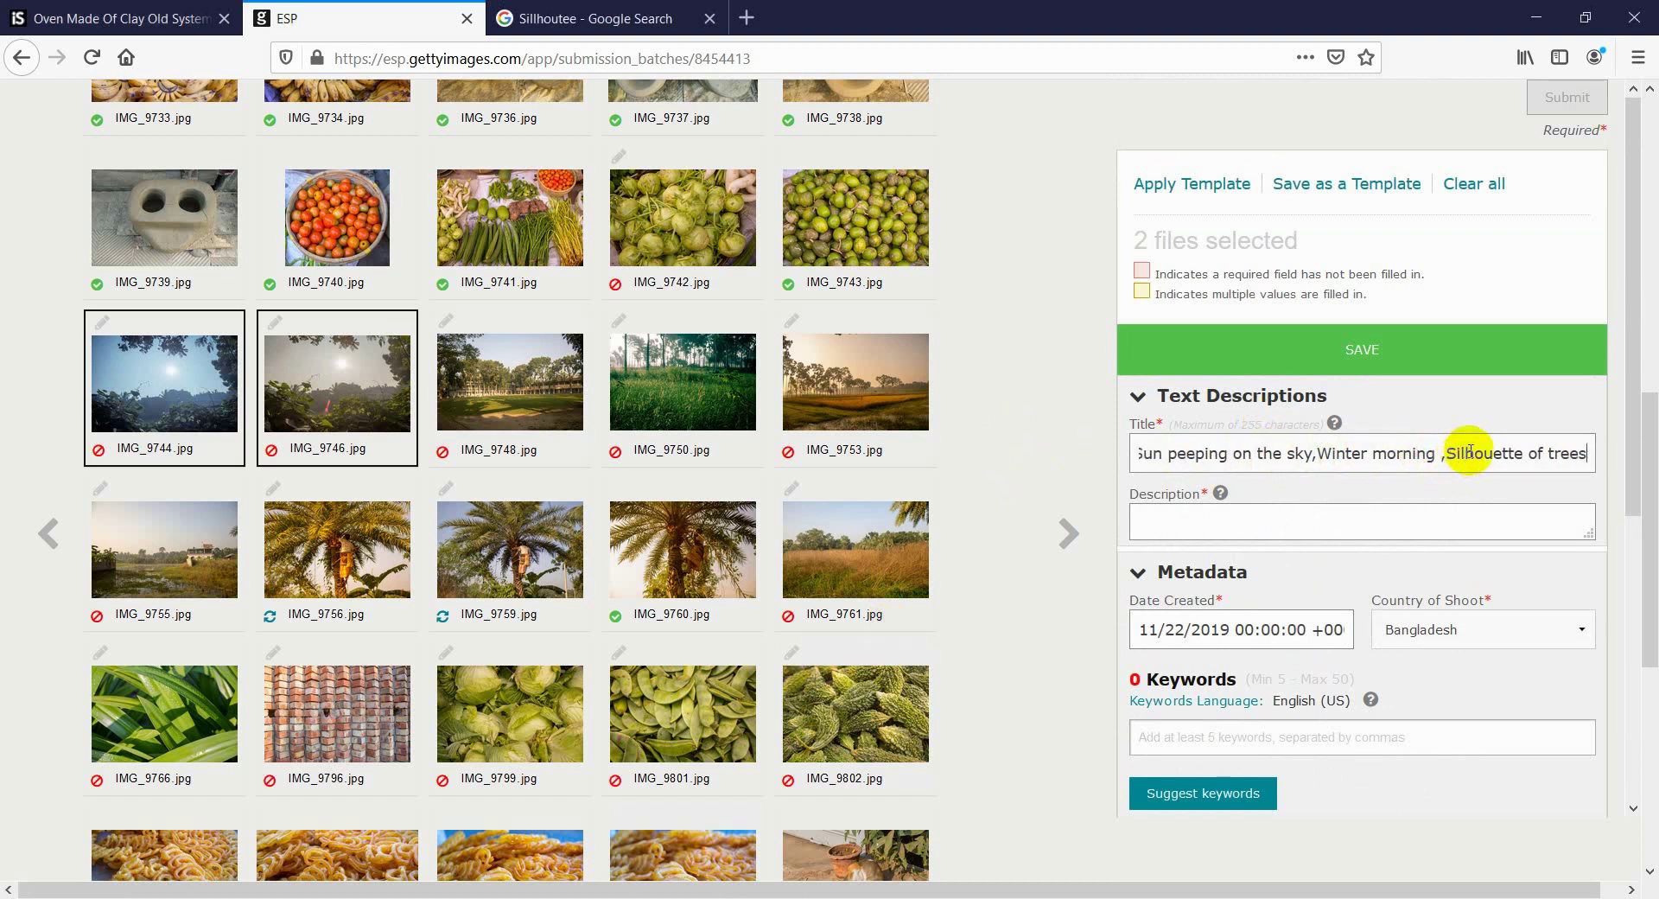
right_click(1273, 524)
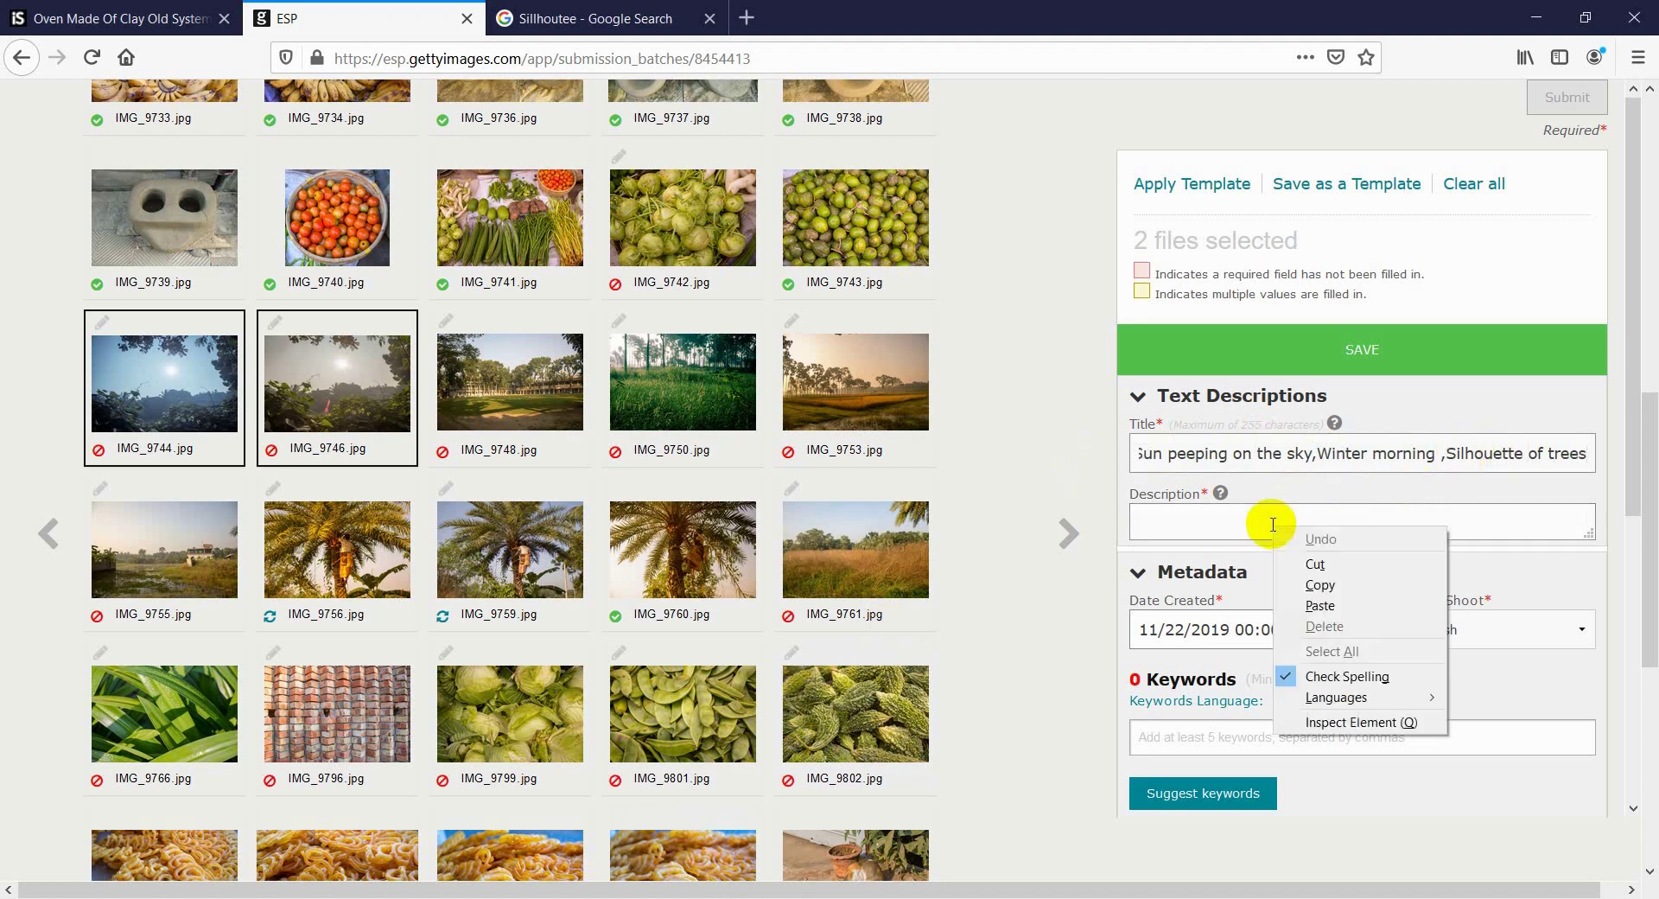
click(1335, 603)
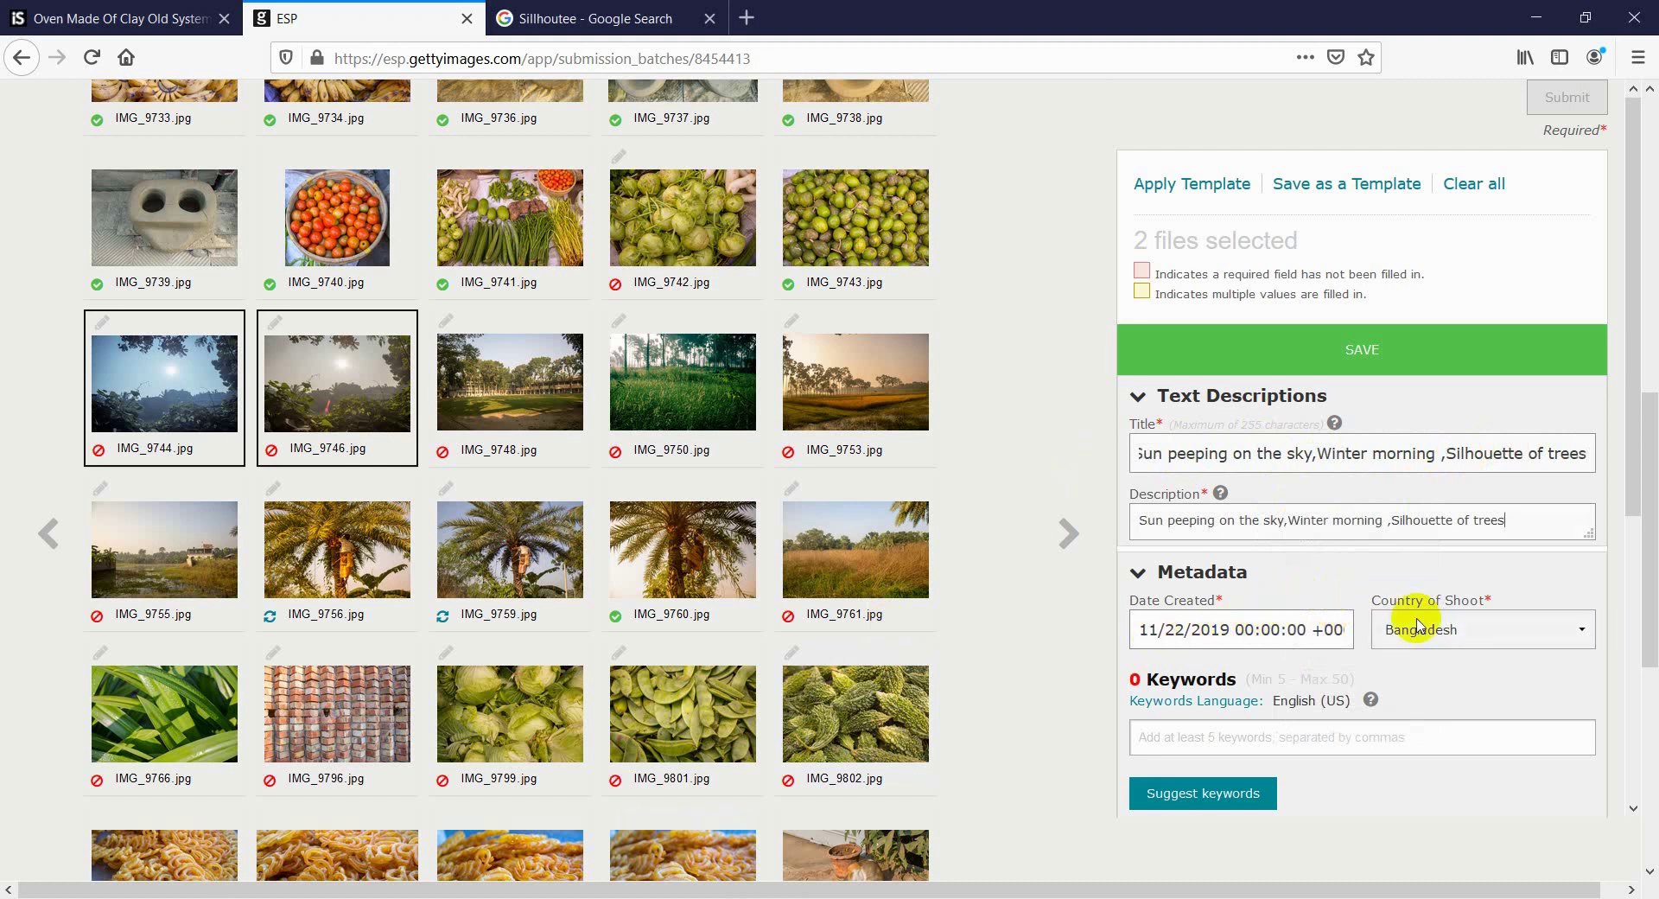
- Request keyword suggestions and select silhouette, no people, non-urban scene, landscape - scenery, sun, winter and environment
scroll(1417, 622, down, 3)
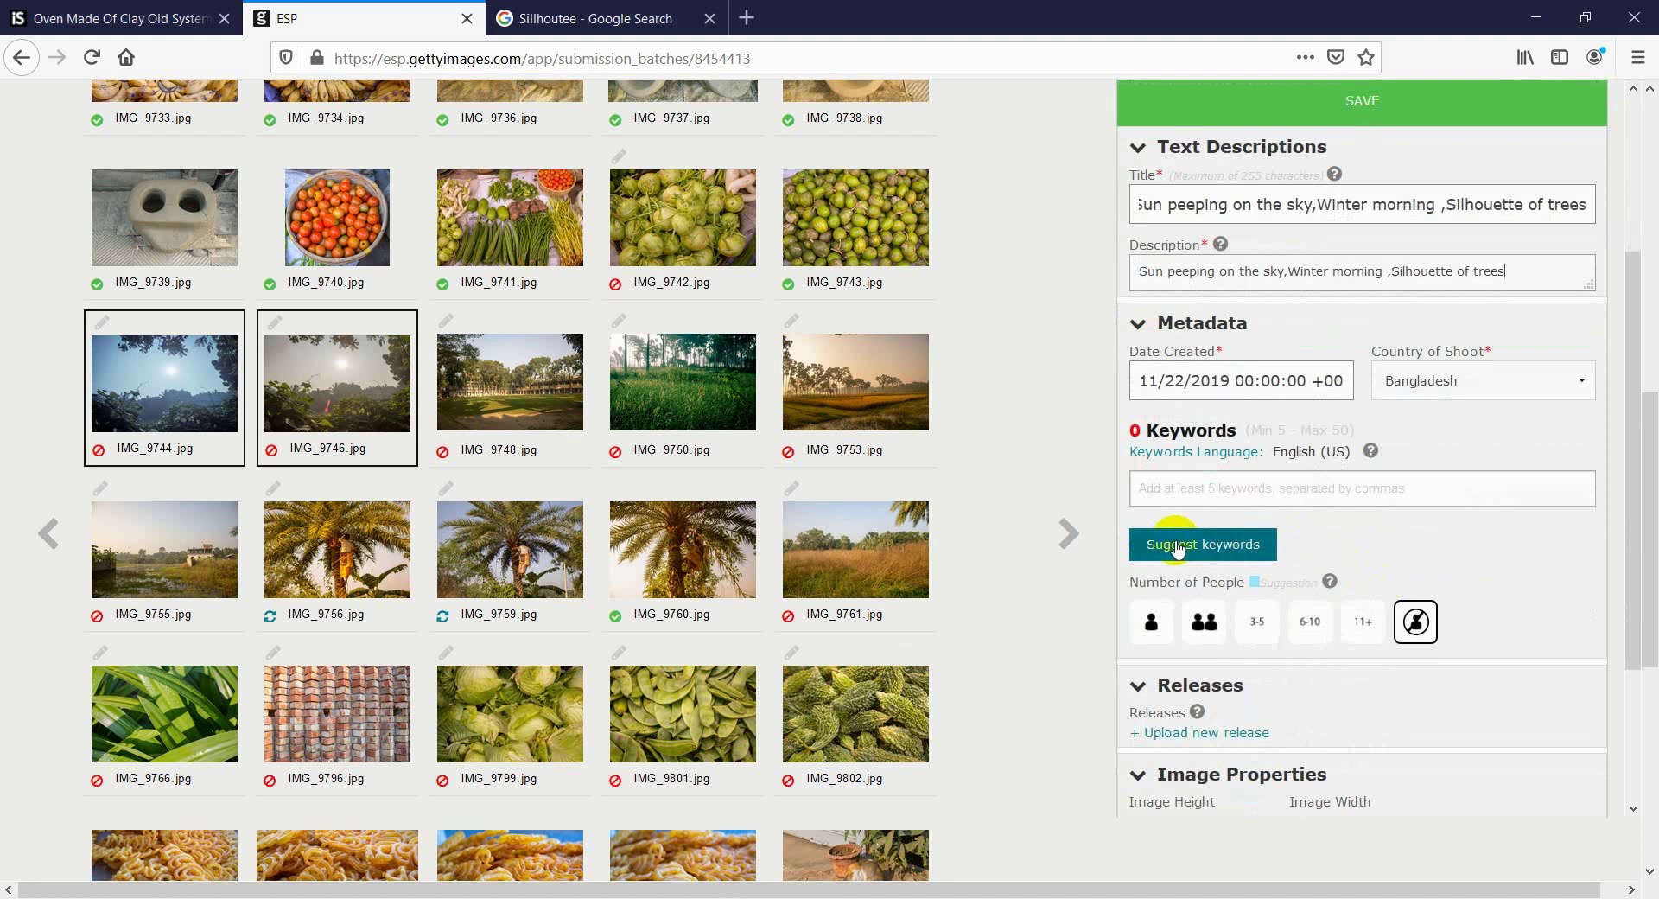
click(1177, 544)
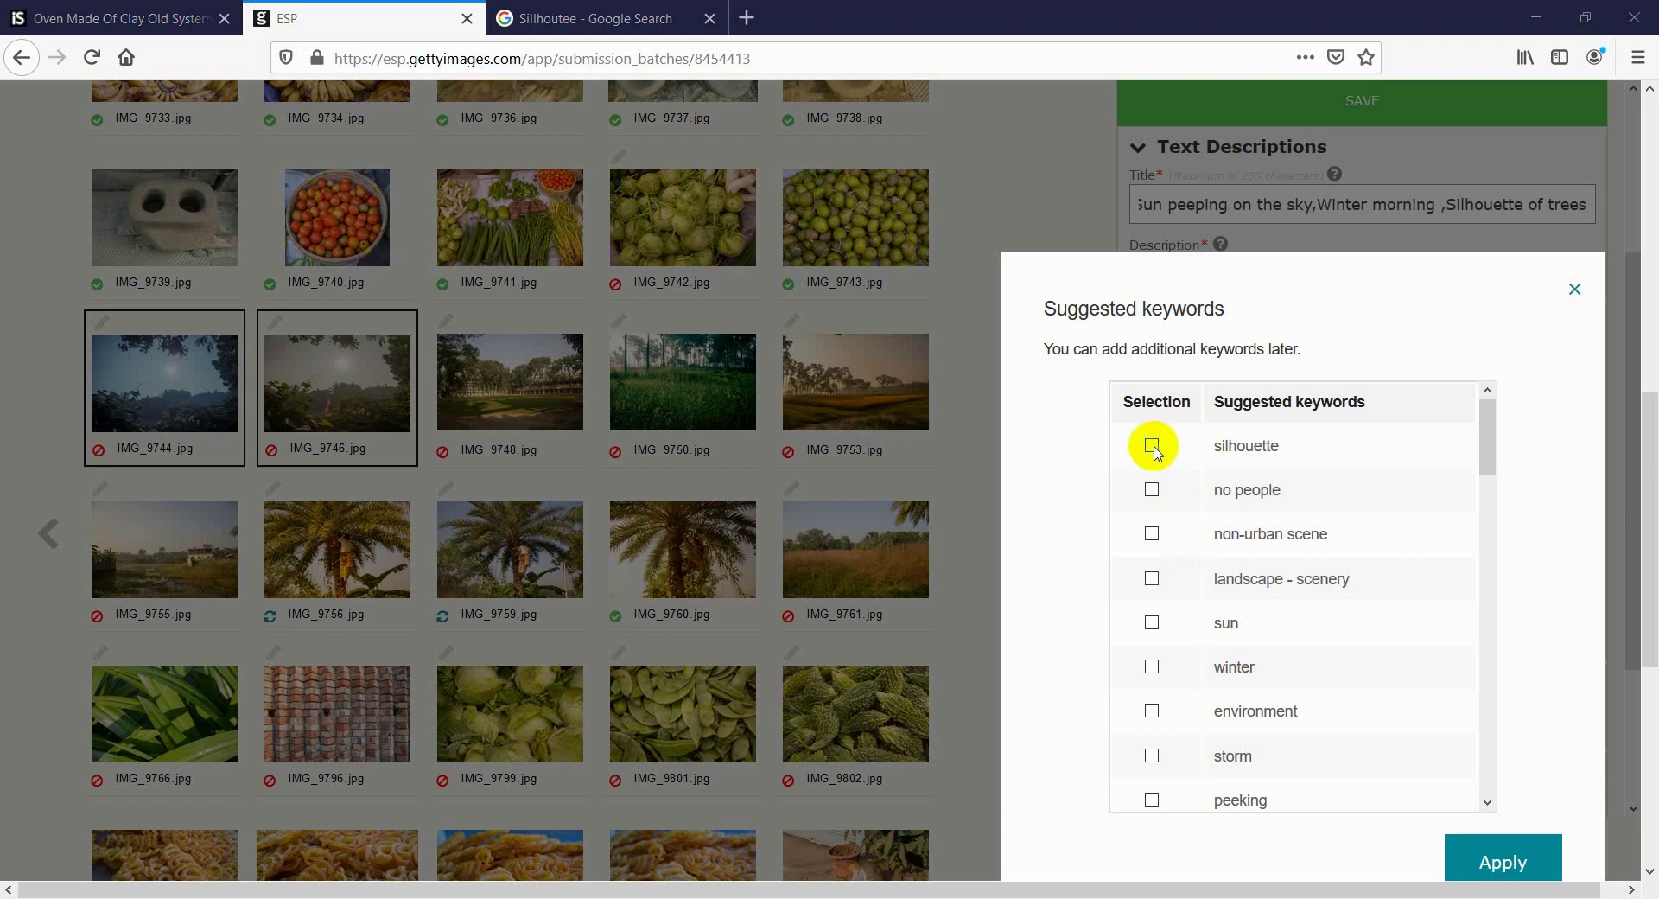
click(1154, 446)
click(1152, 490)
click(1153, 532)
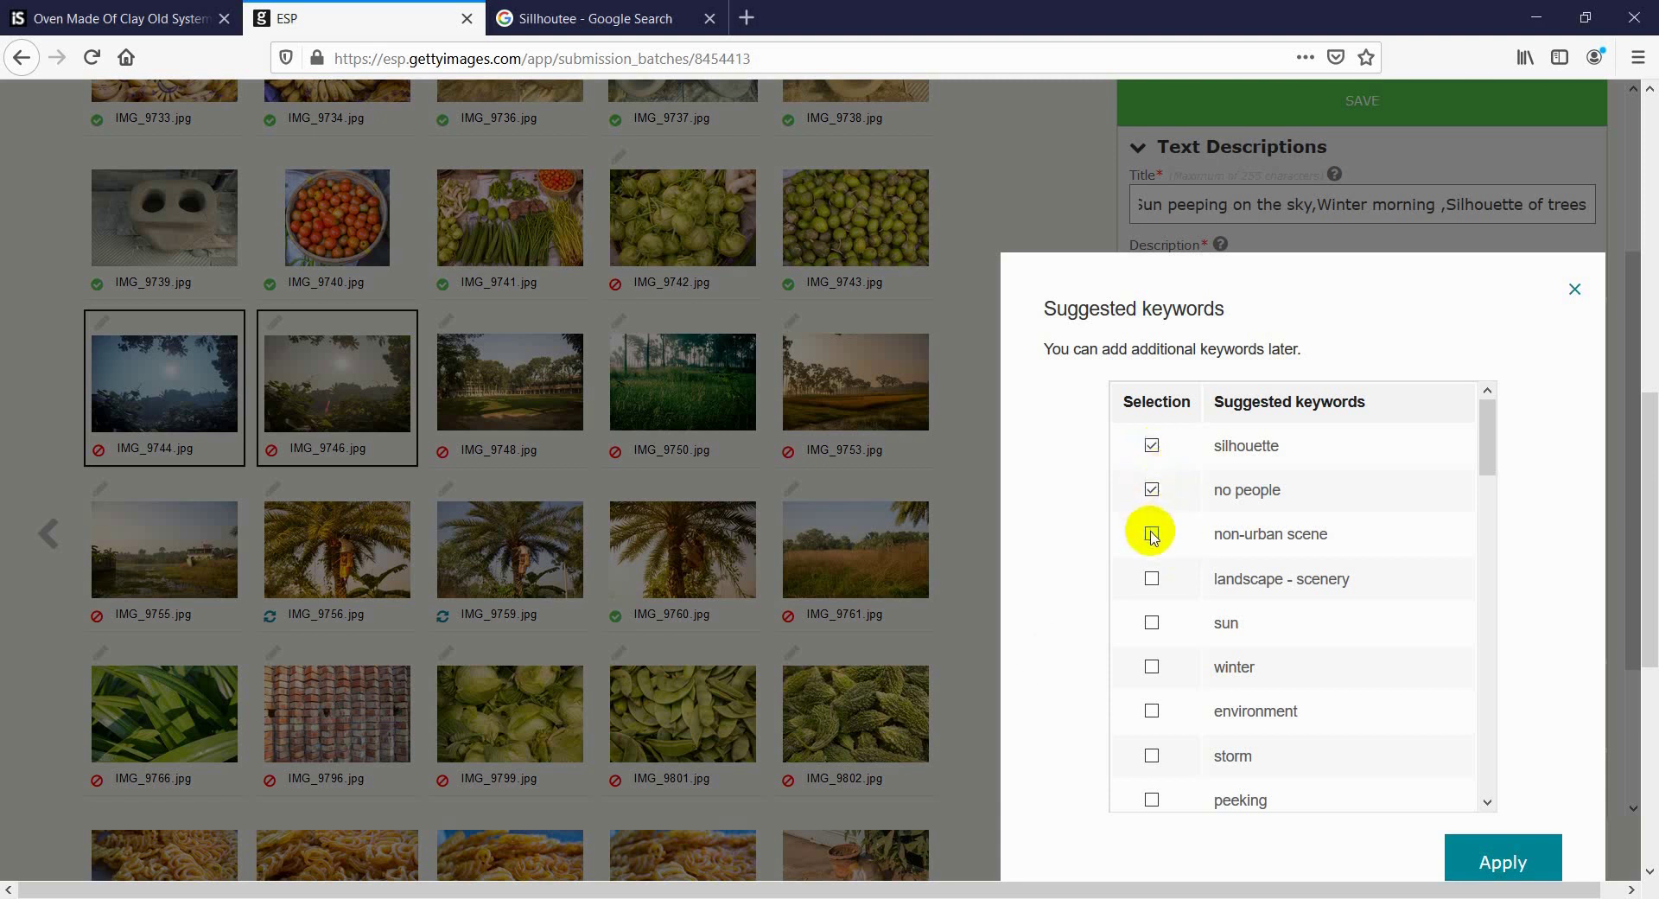
click(1152, 578)
click(1152, 624)
click(1154, 667)
scroll(1162, 640, down, 3)
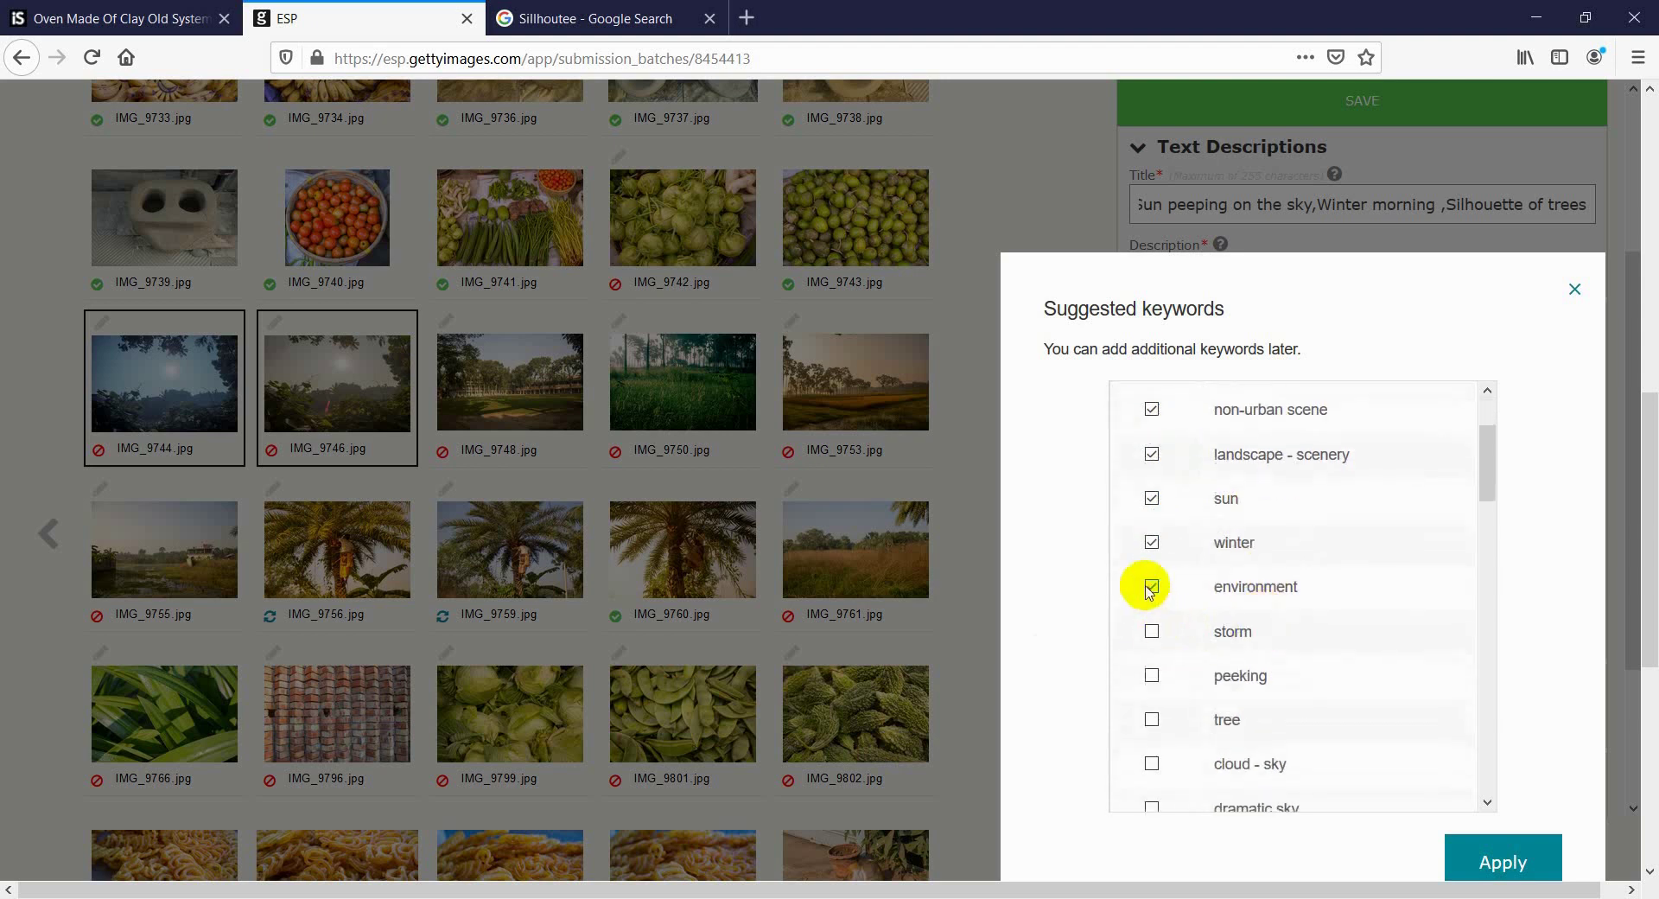
- Select the suggested keywords storm, peeking, tree, cloud - sky, dramatic sky, storm cloud, majestic, cold temperature, freedom, scenics - nature, treetop and dawn
click(1152, 632)
click(1154, 675)
click(1152, 720)
scroll(1210, 622, down, 5)
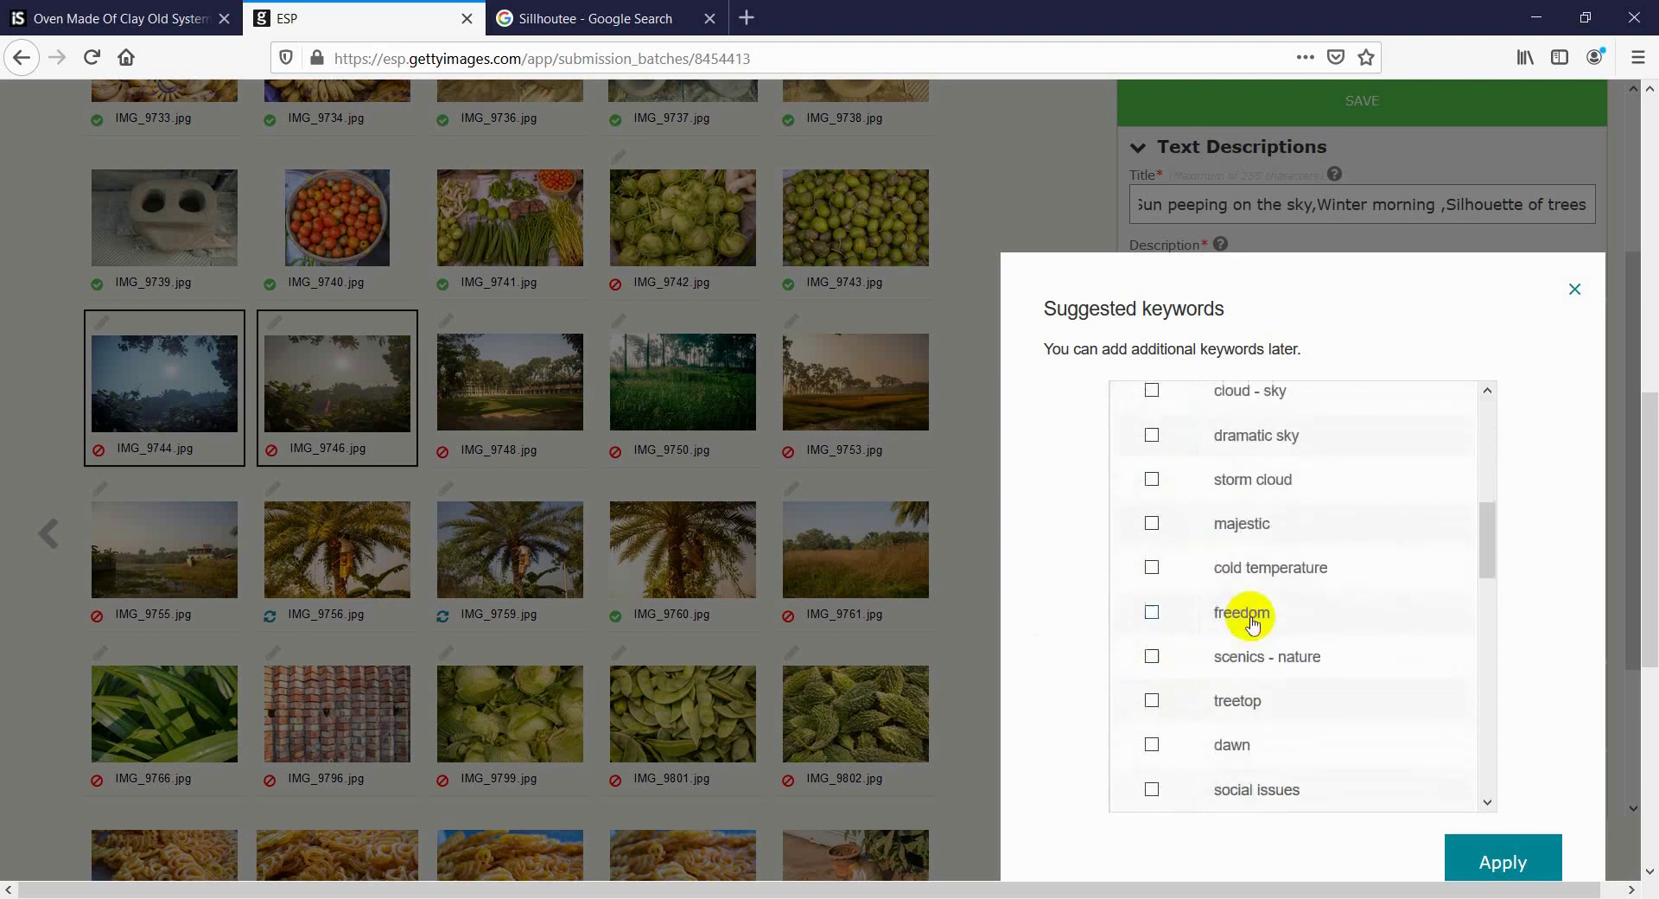
scroll(1181, 566, up, 1)
click(1152, 515)
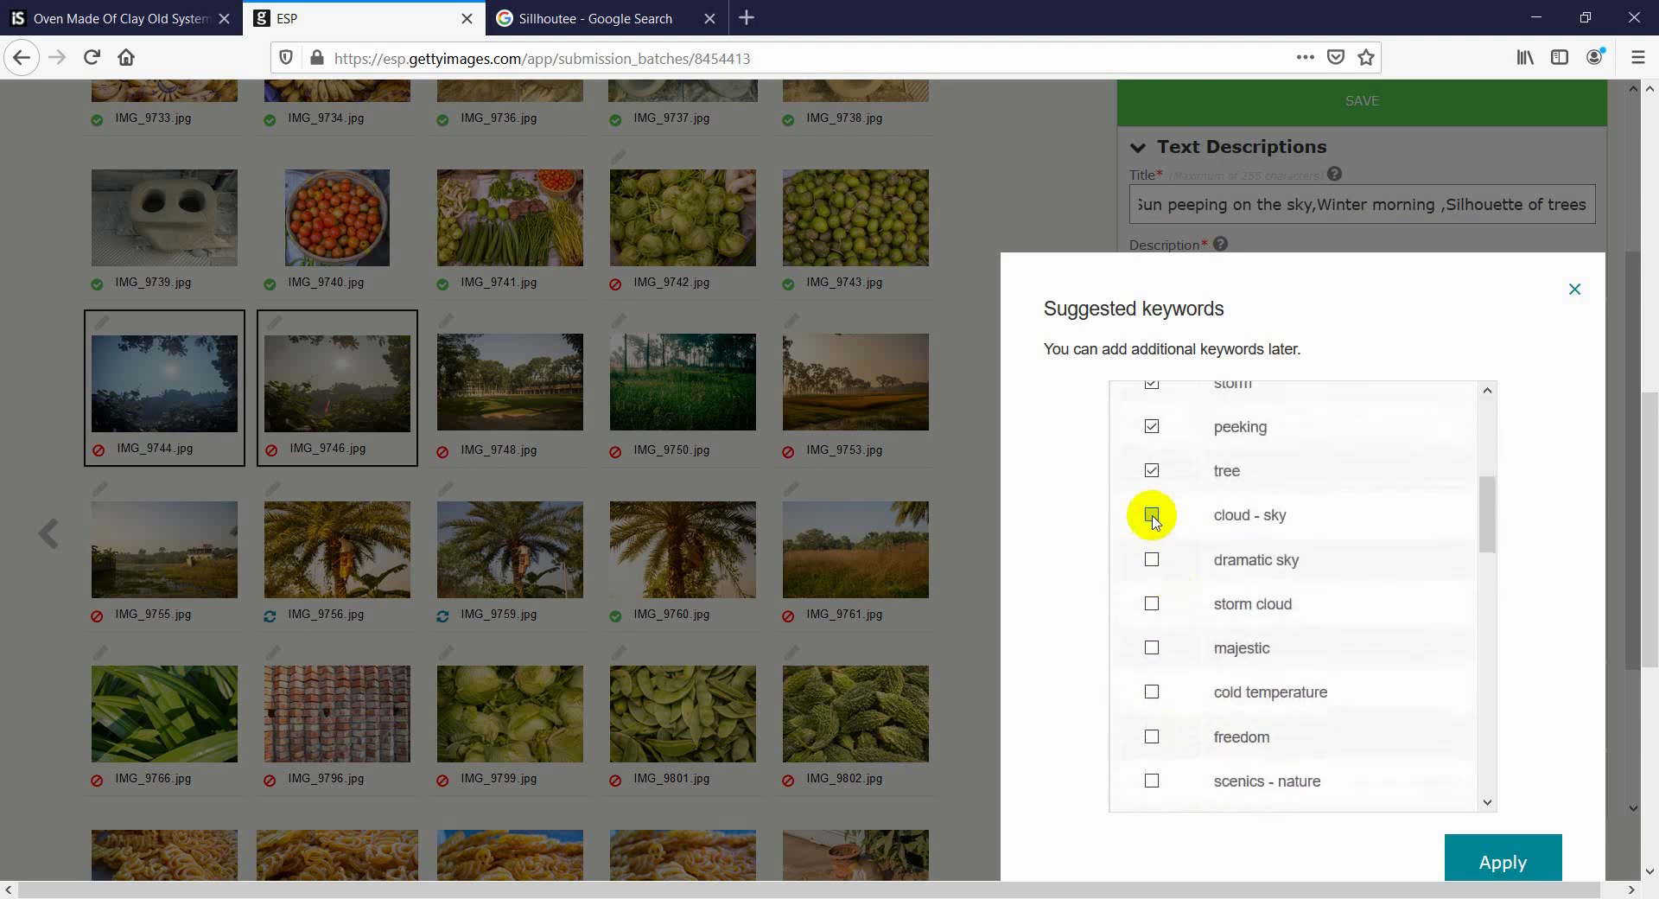
click(1153, 560)
click(1153, 604)
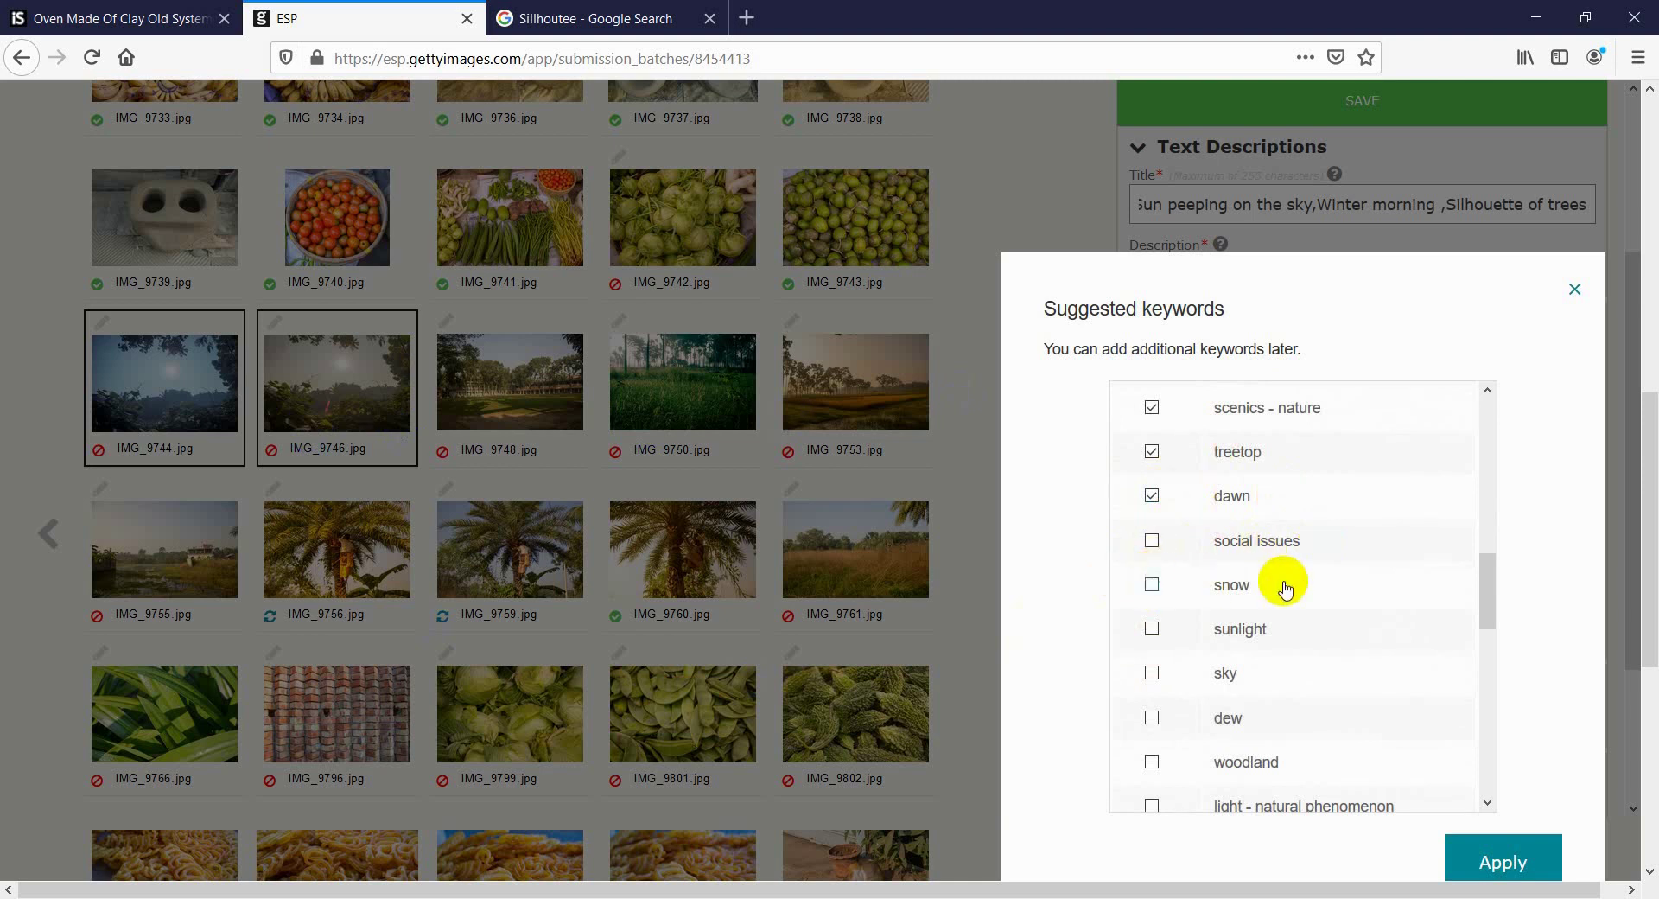
- Select sunlight, sky, dew, light - natural phenomenon, autumn, dusk, frozen, forest, fog, on top of, high contrast, humidity and smog, and apply the keywords
click(1154, 631)
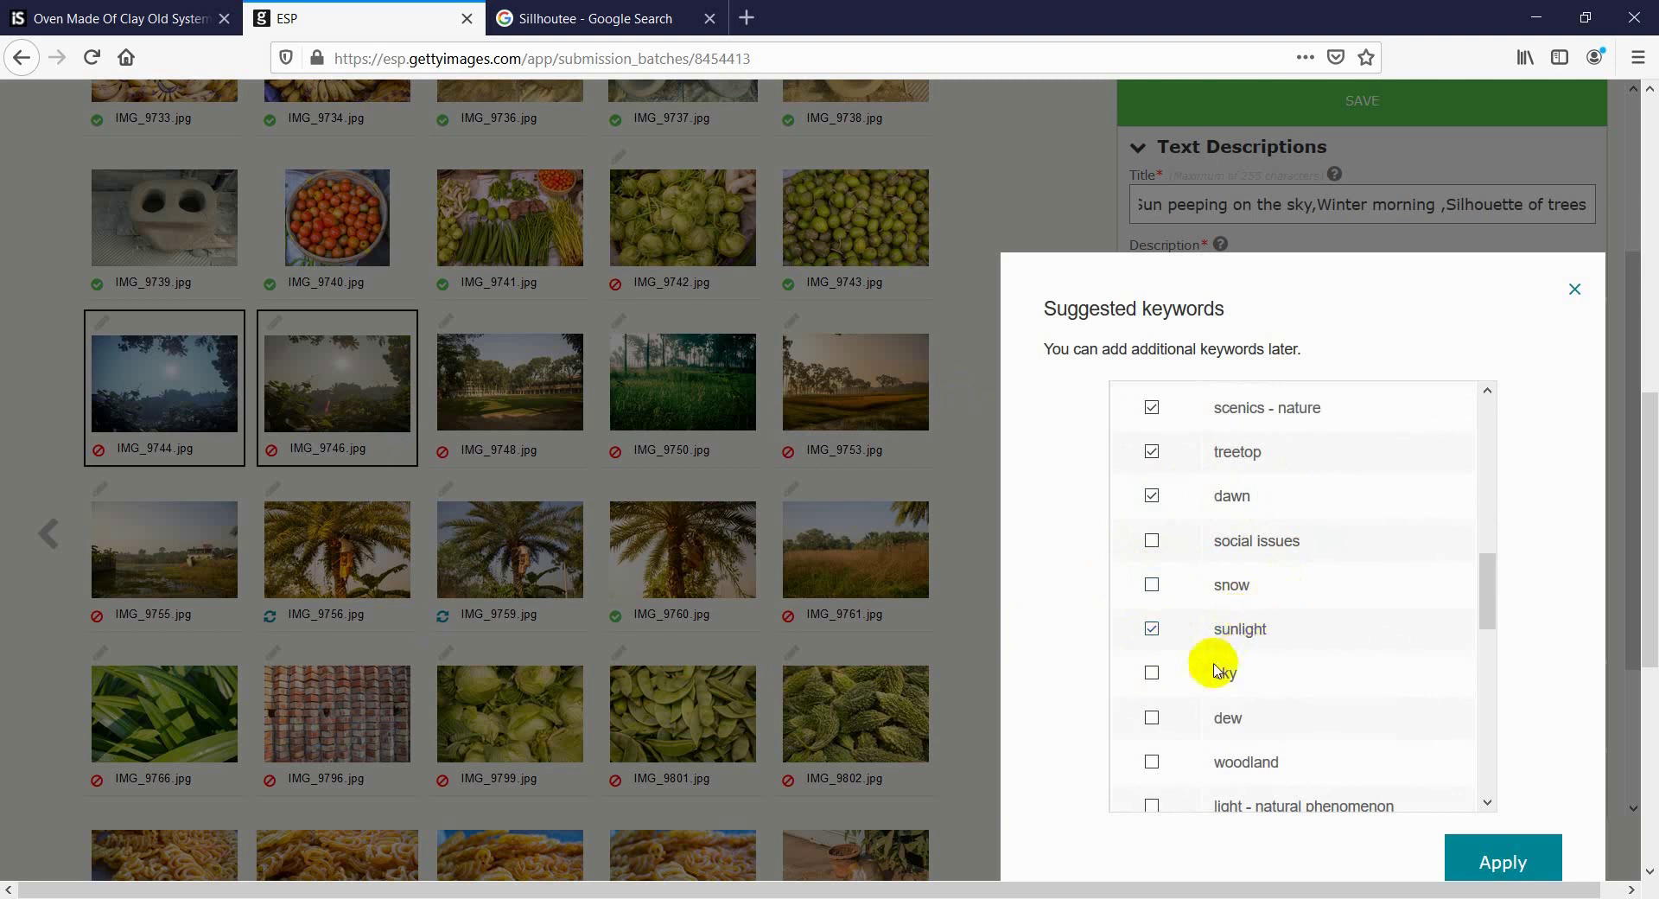
click(1152, 674)
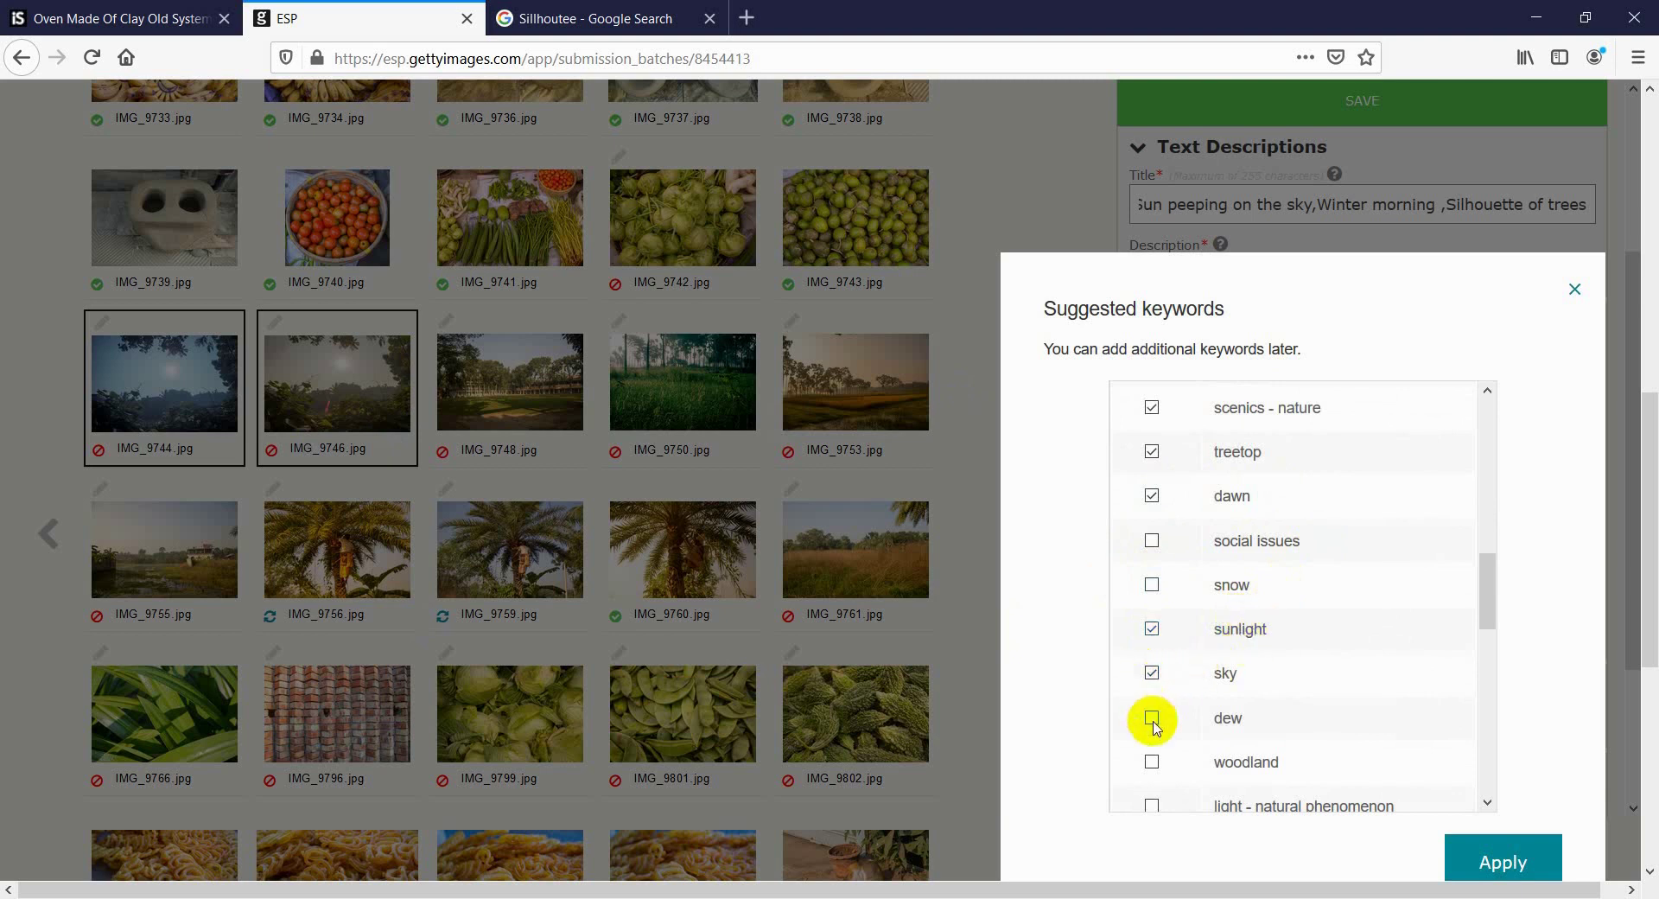
click(1153, 719)
scroll(1227, 630, down, 1)
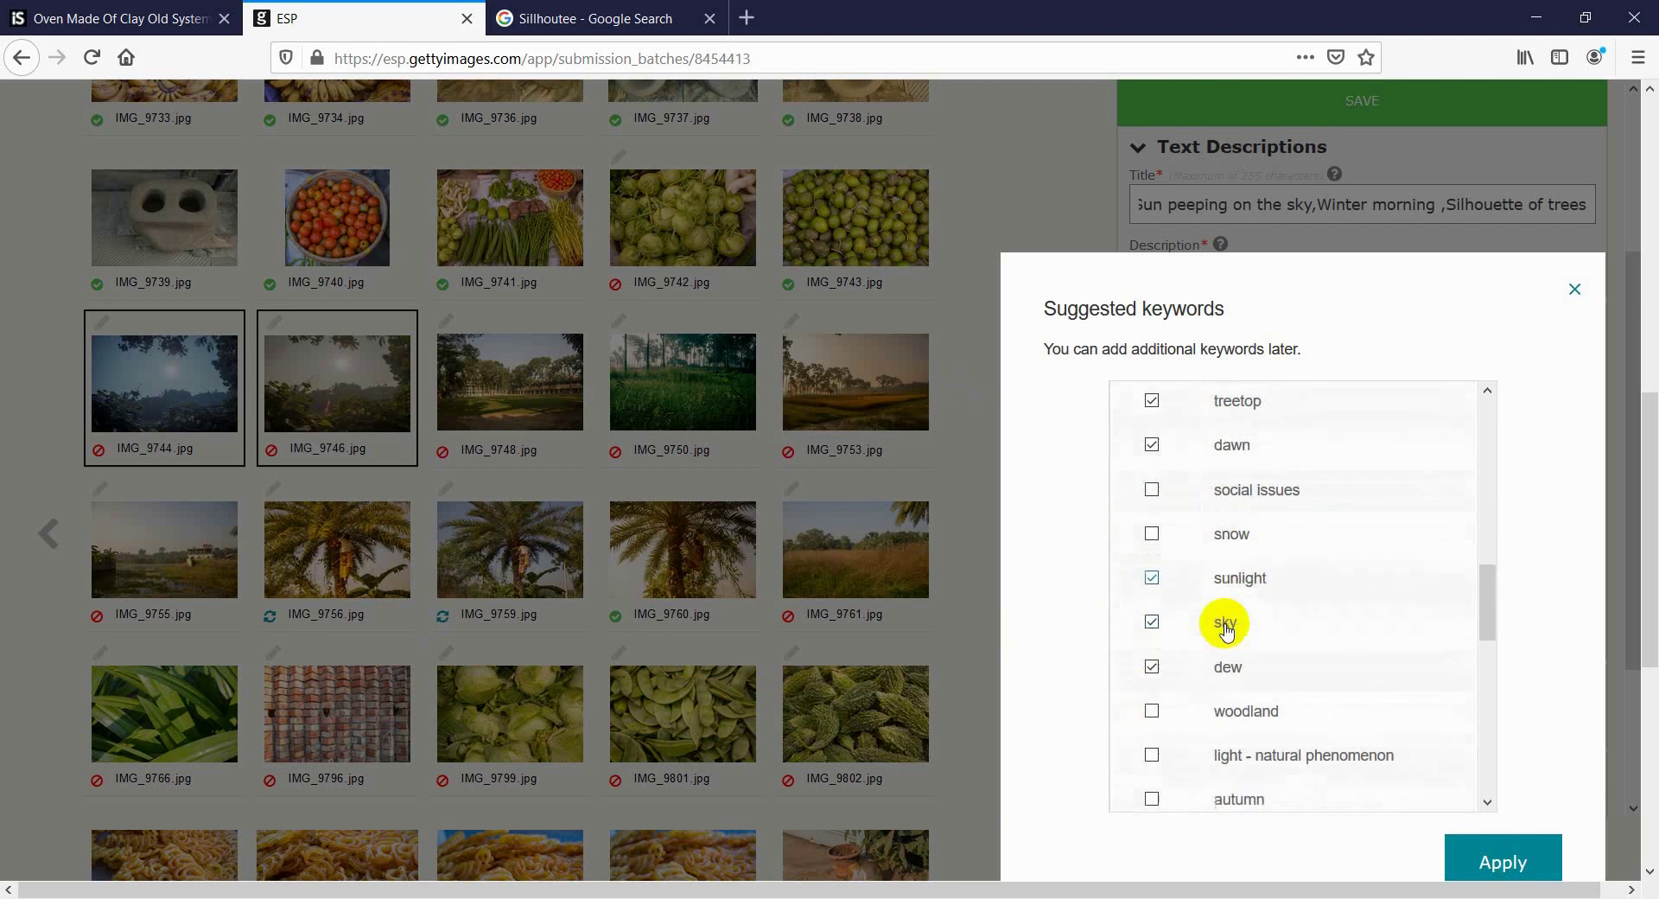
scroll(1227, 629, down, 1)
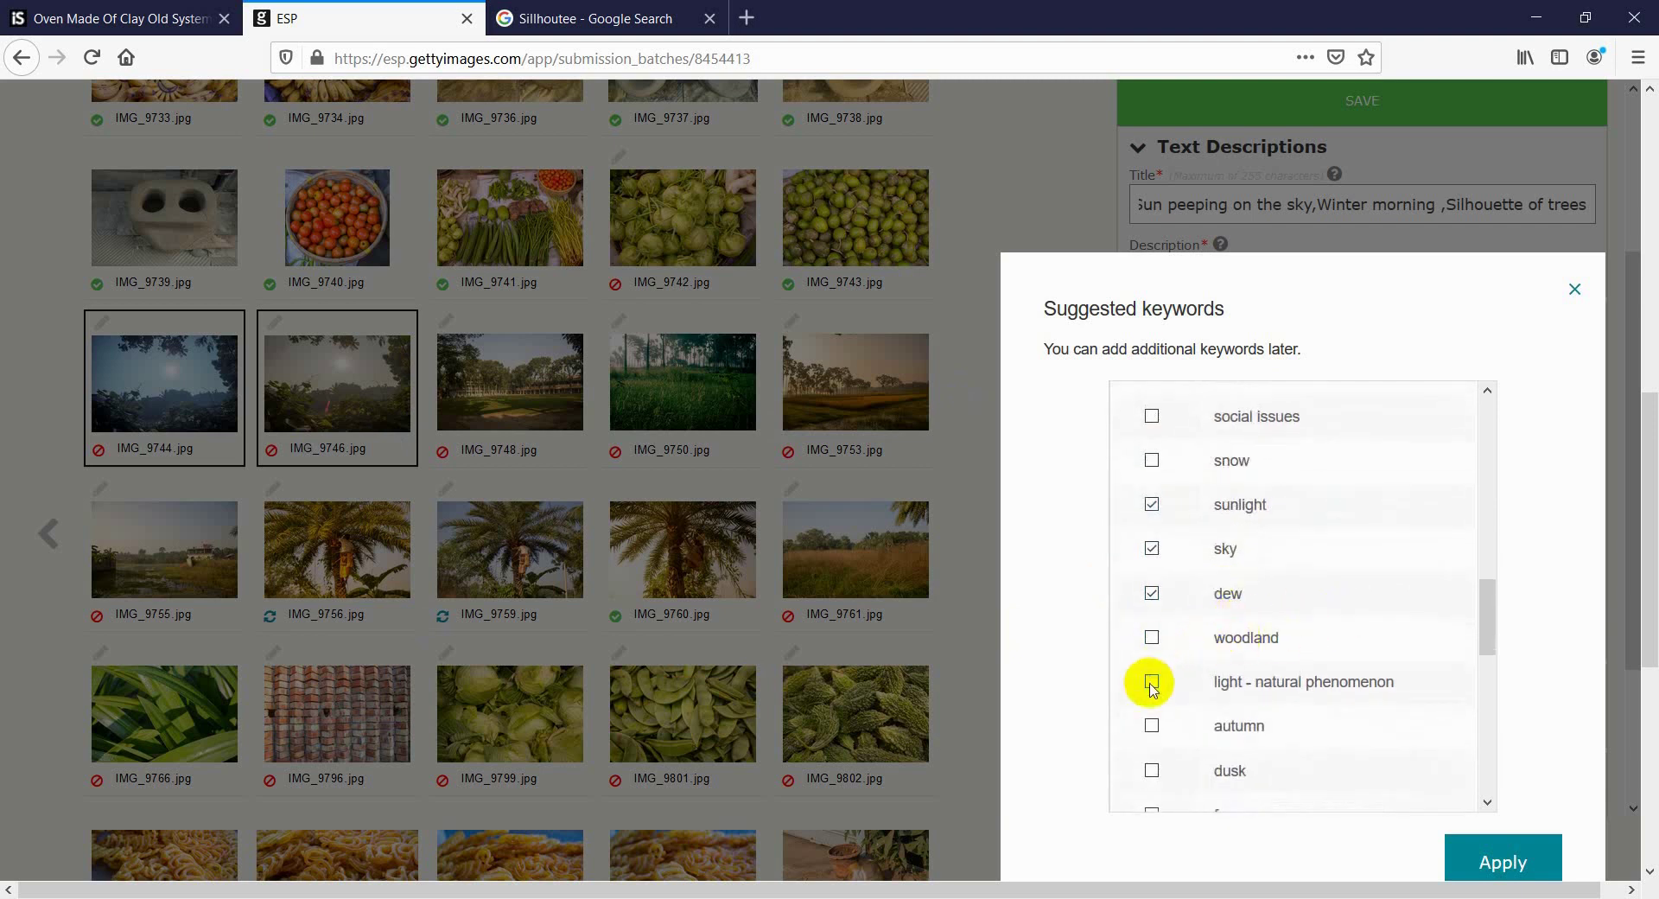
scroll(1153, 687, down, 5)
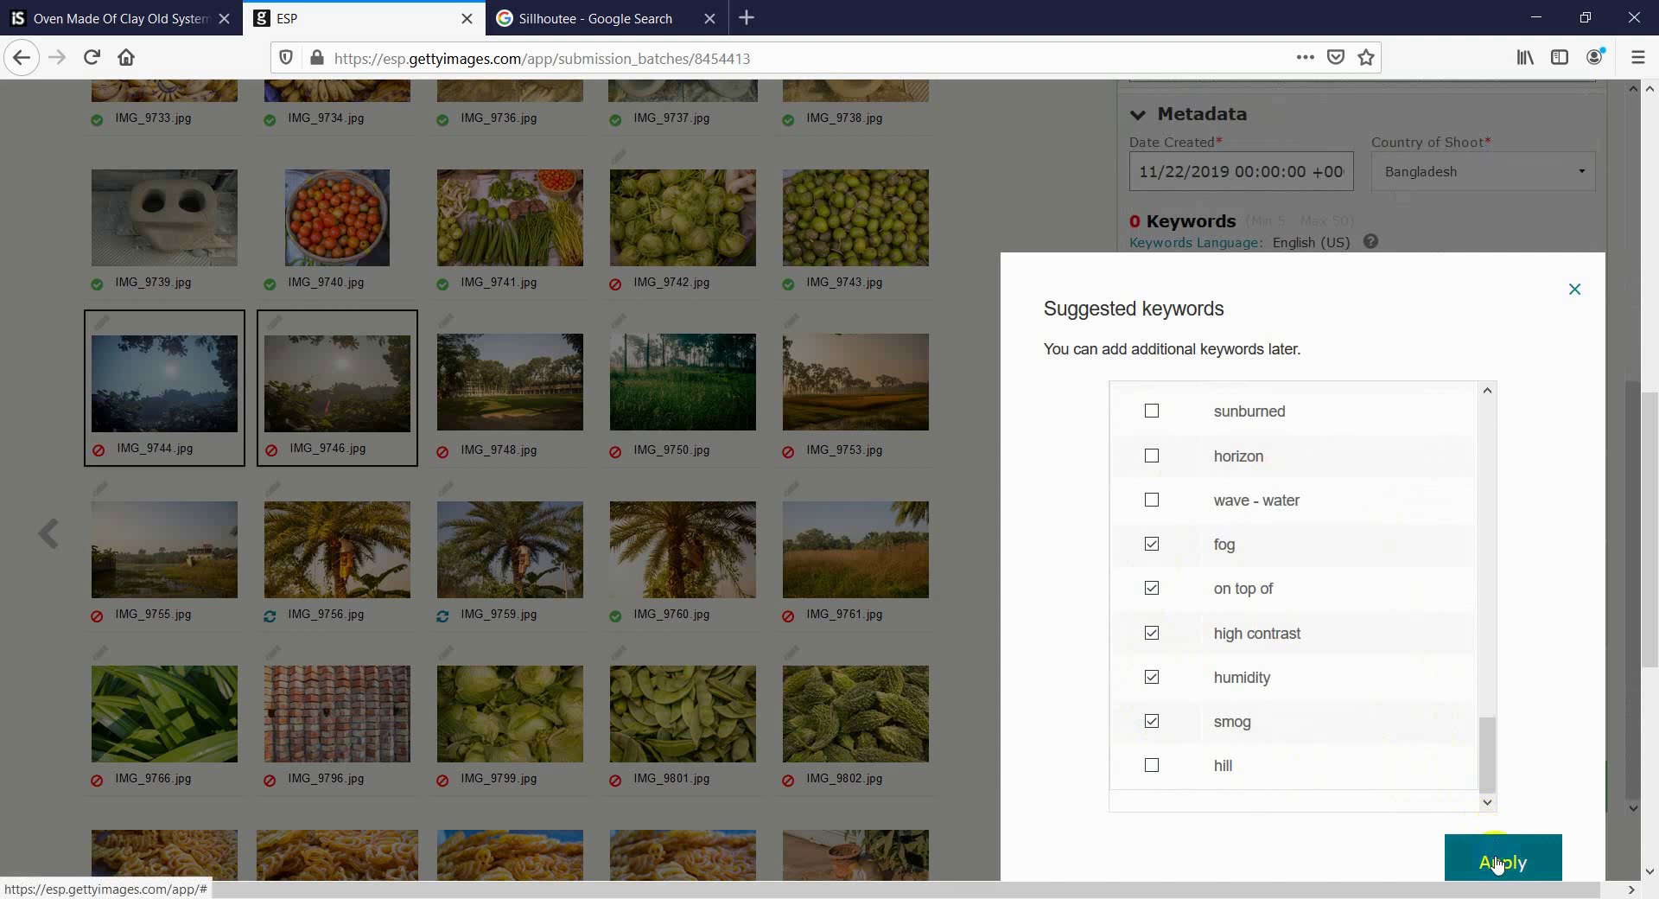
drag(1284, 274, 1126, 144)
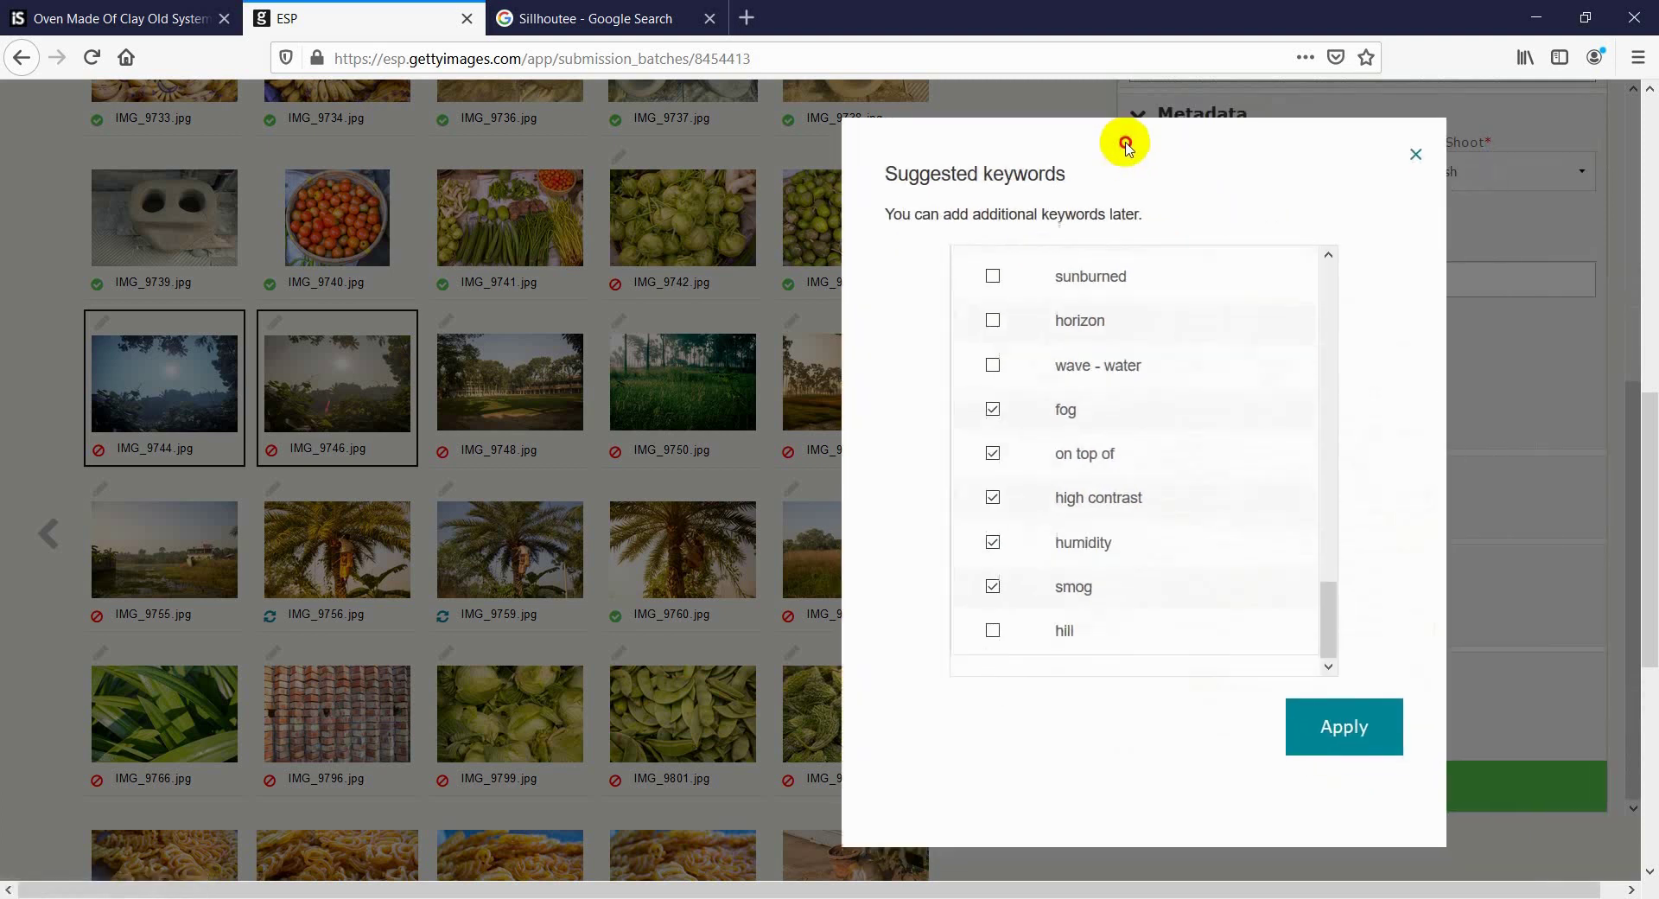
click(1355, 732)
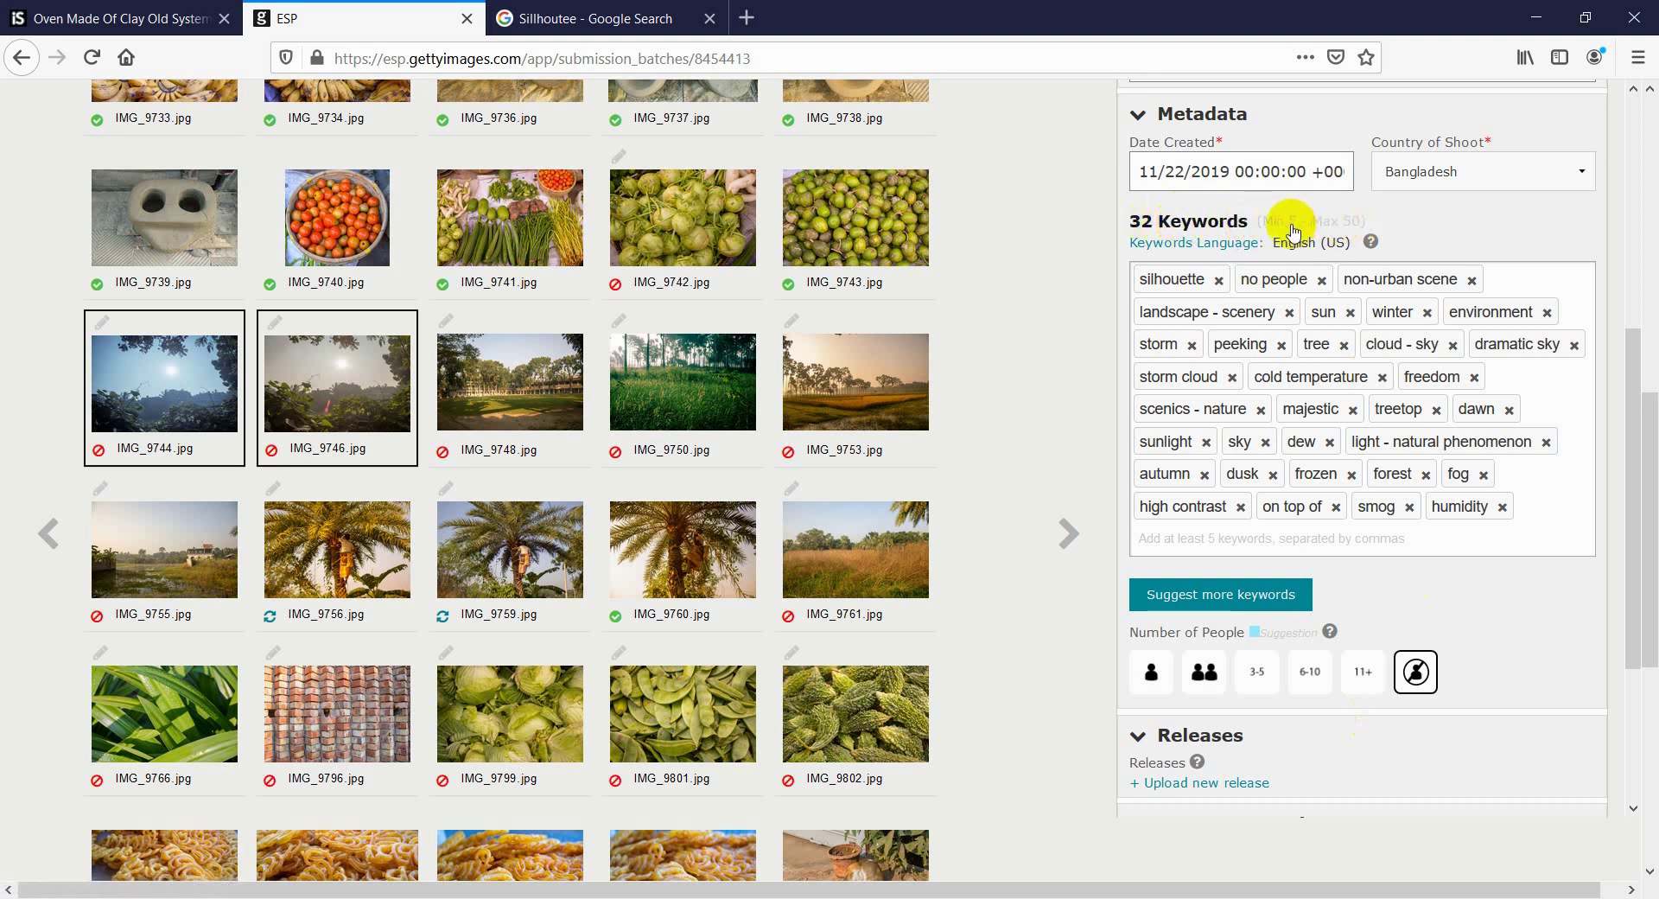
- Review the title, description, keywords and other metadata of IMG_9744.jpg and IMG_9746.jpg and save them
scroll(1294, 229, up, 3)
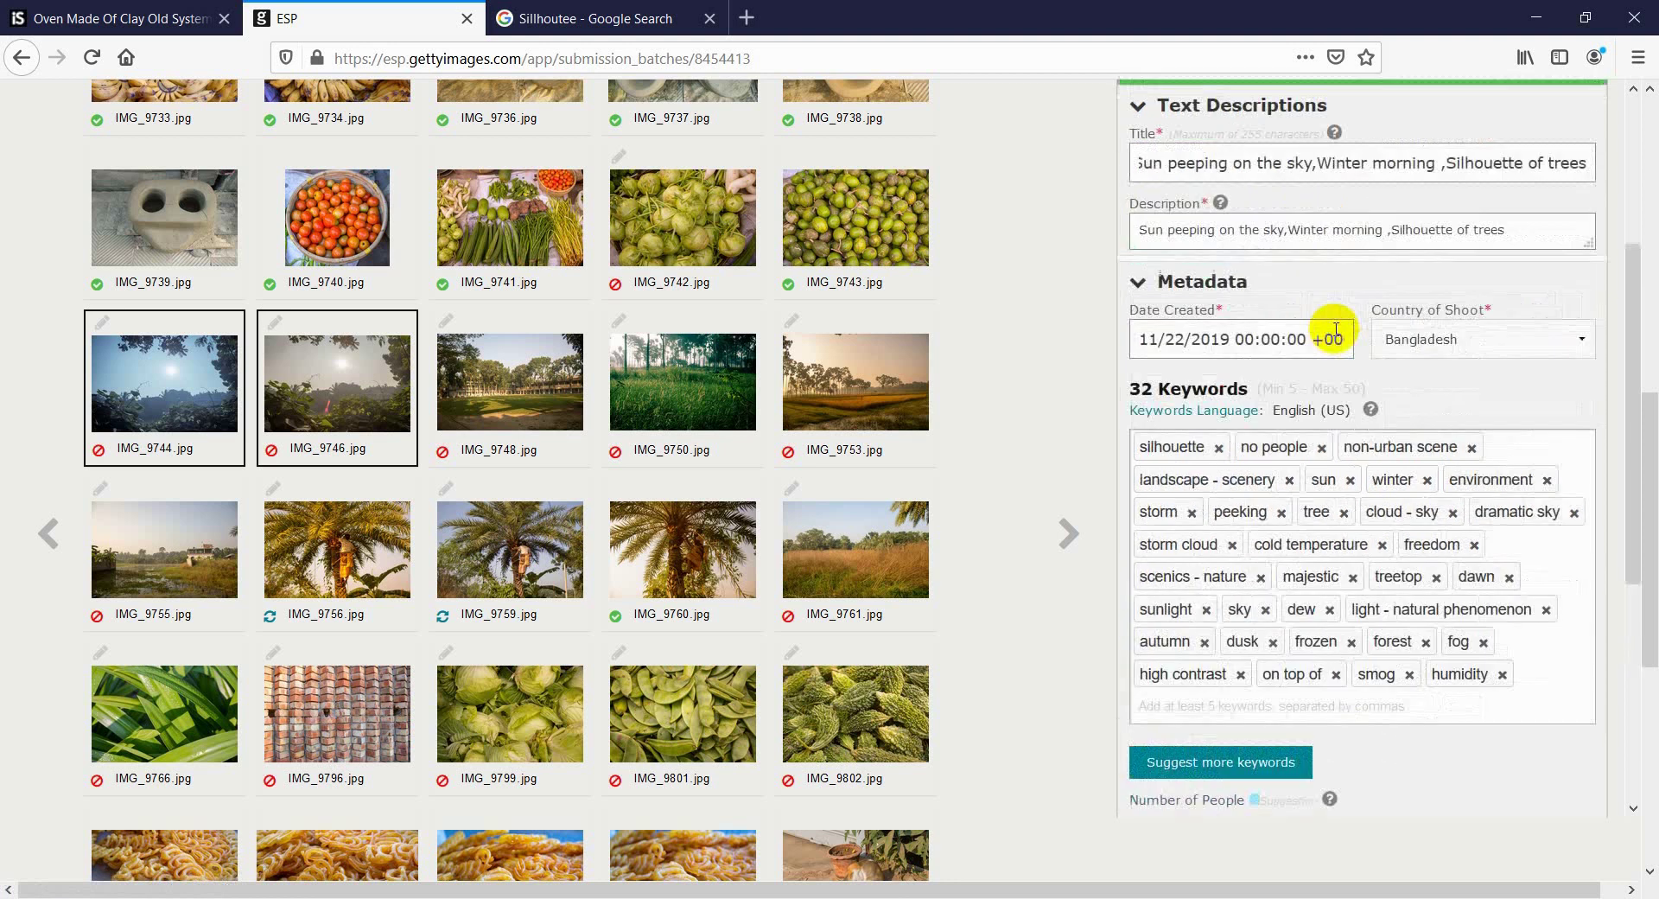
scroll(1339, 485, down, 4)
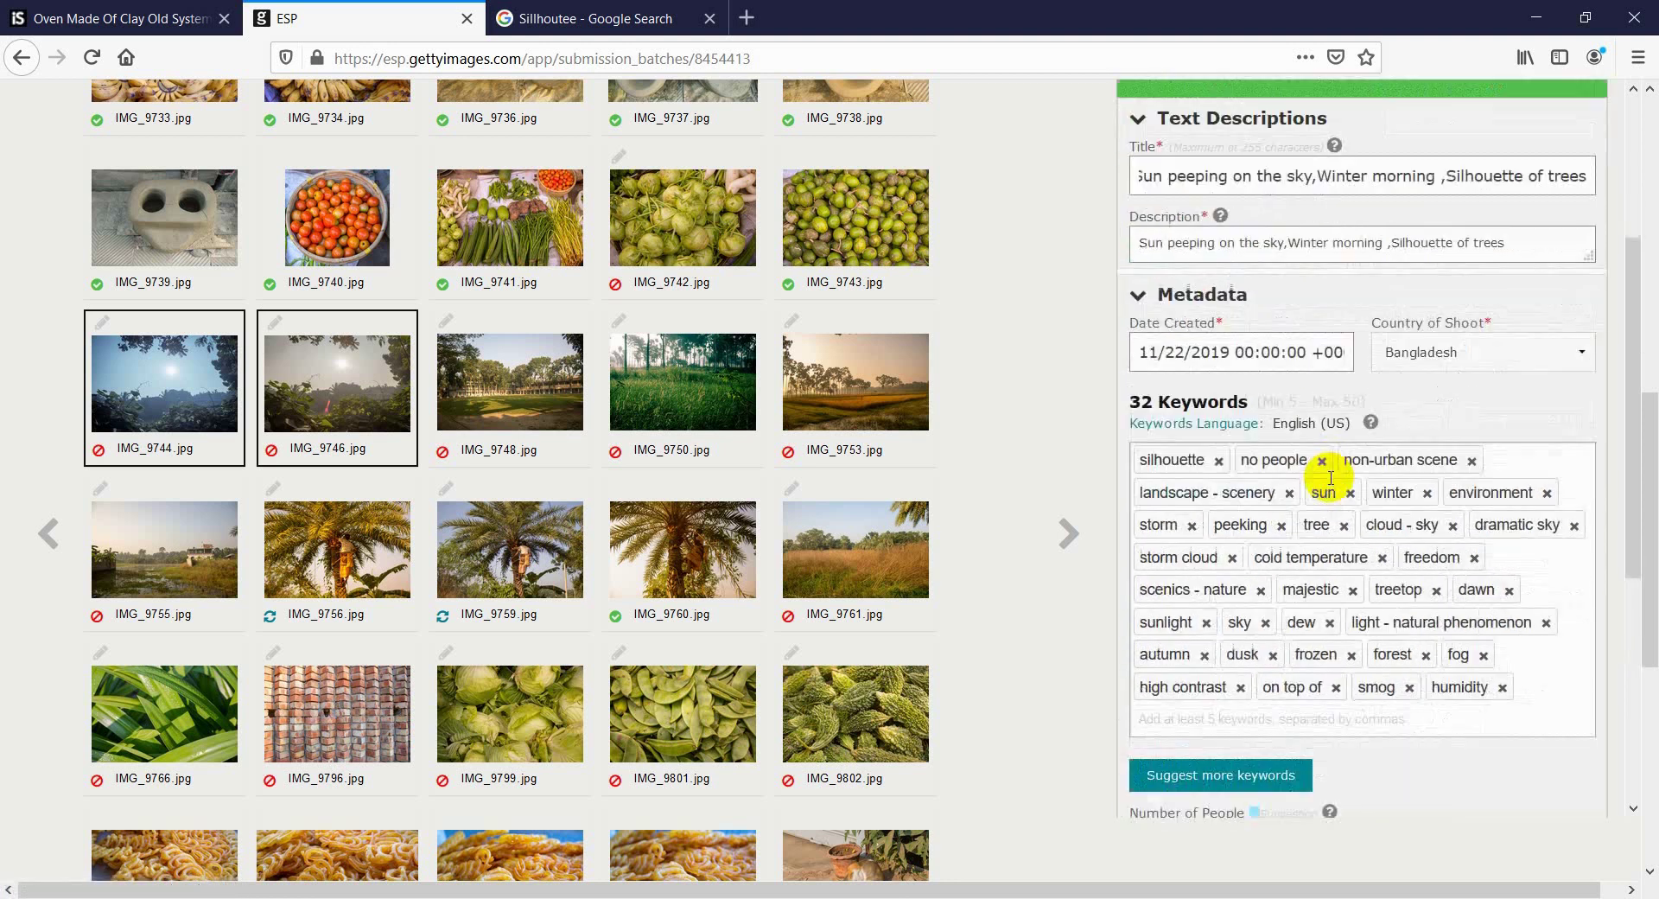
scroll(1330, 484, down, 2)
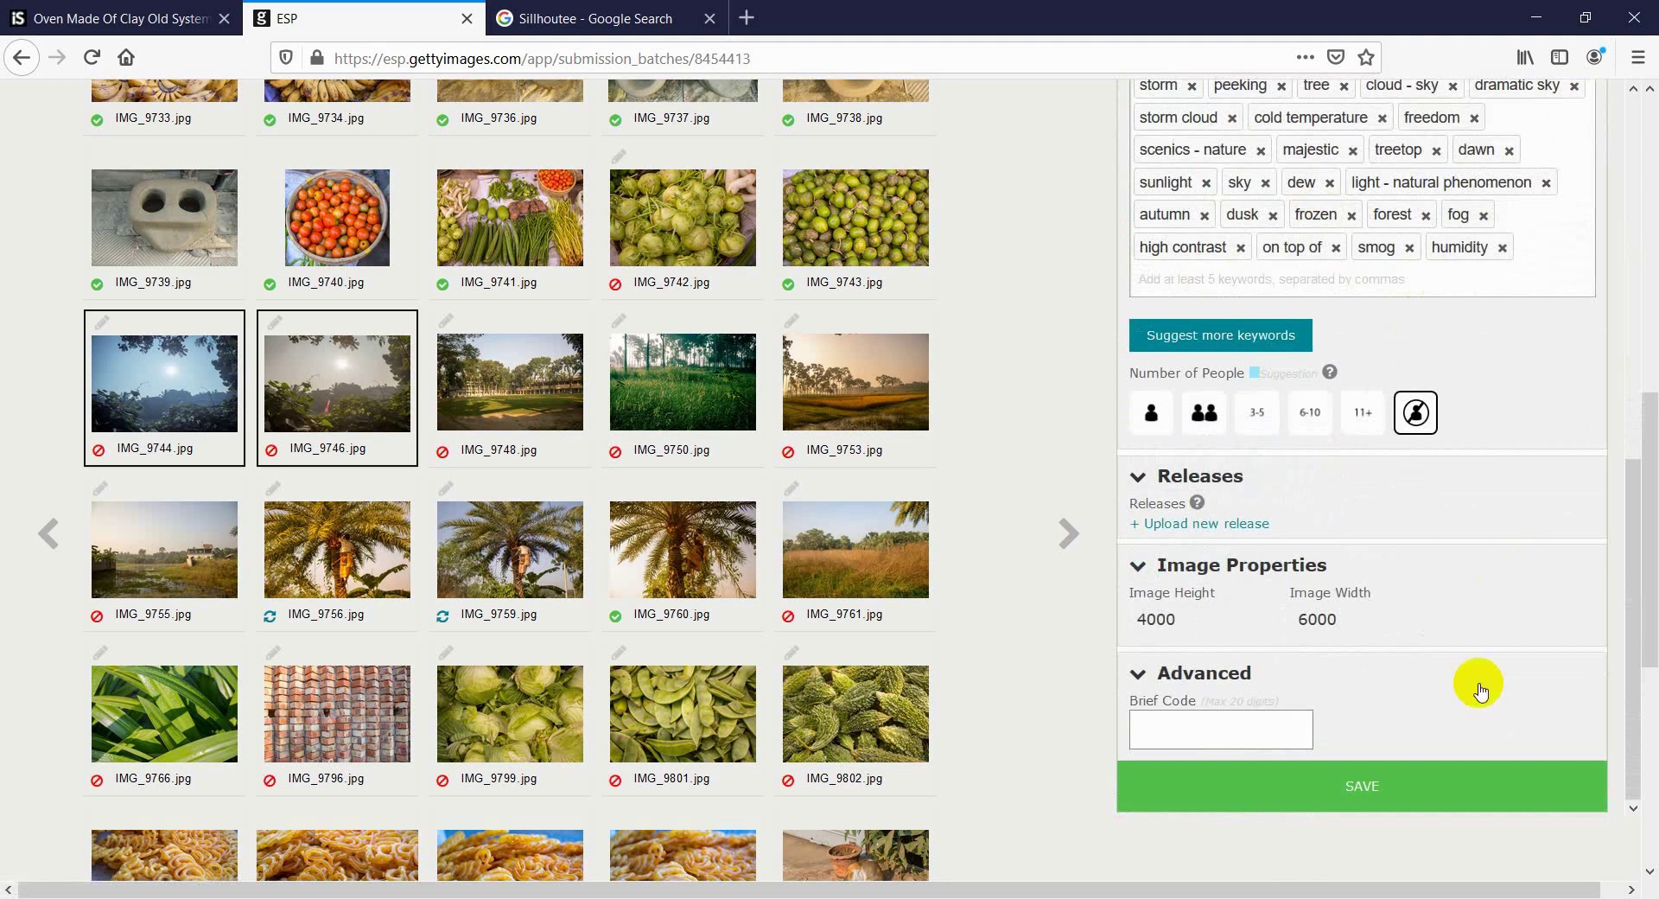
click(1354, 783)
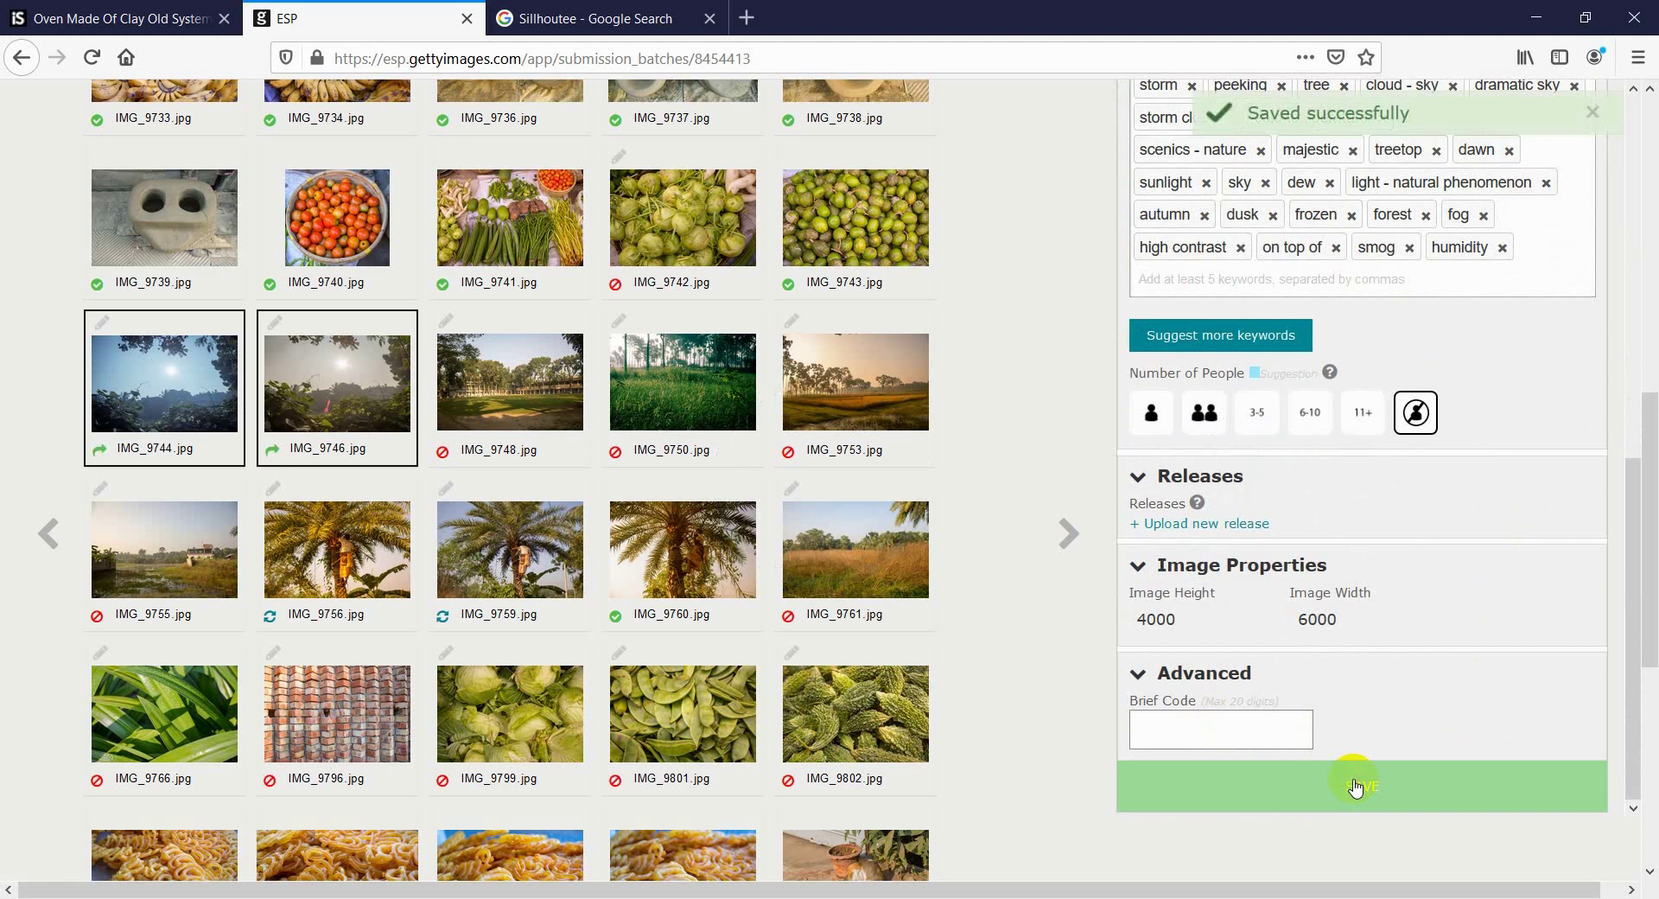
- Submit the two saved images, IMG_9744.jpg and IMG_9746.jpg, and confirm that their metadata is correct
scroll(1354, 782, up, 10)
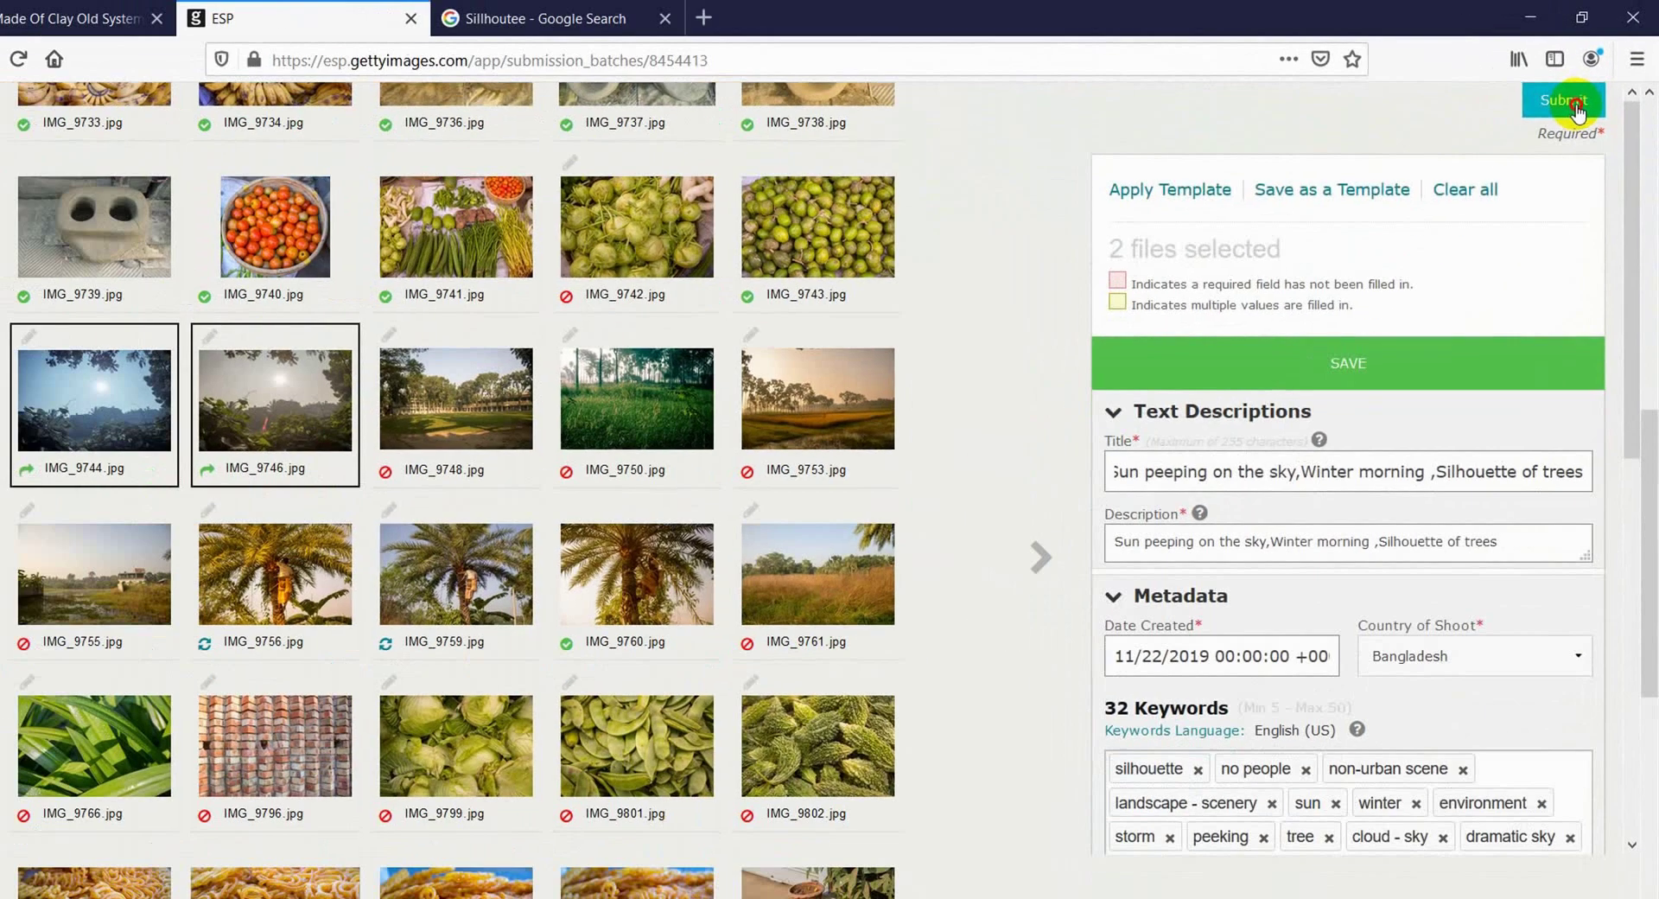
click(1495, 186)
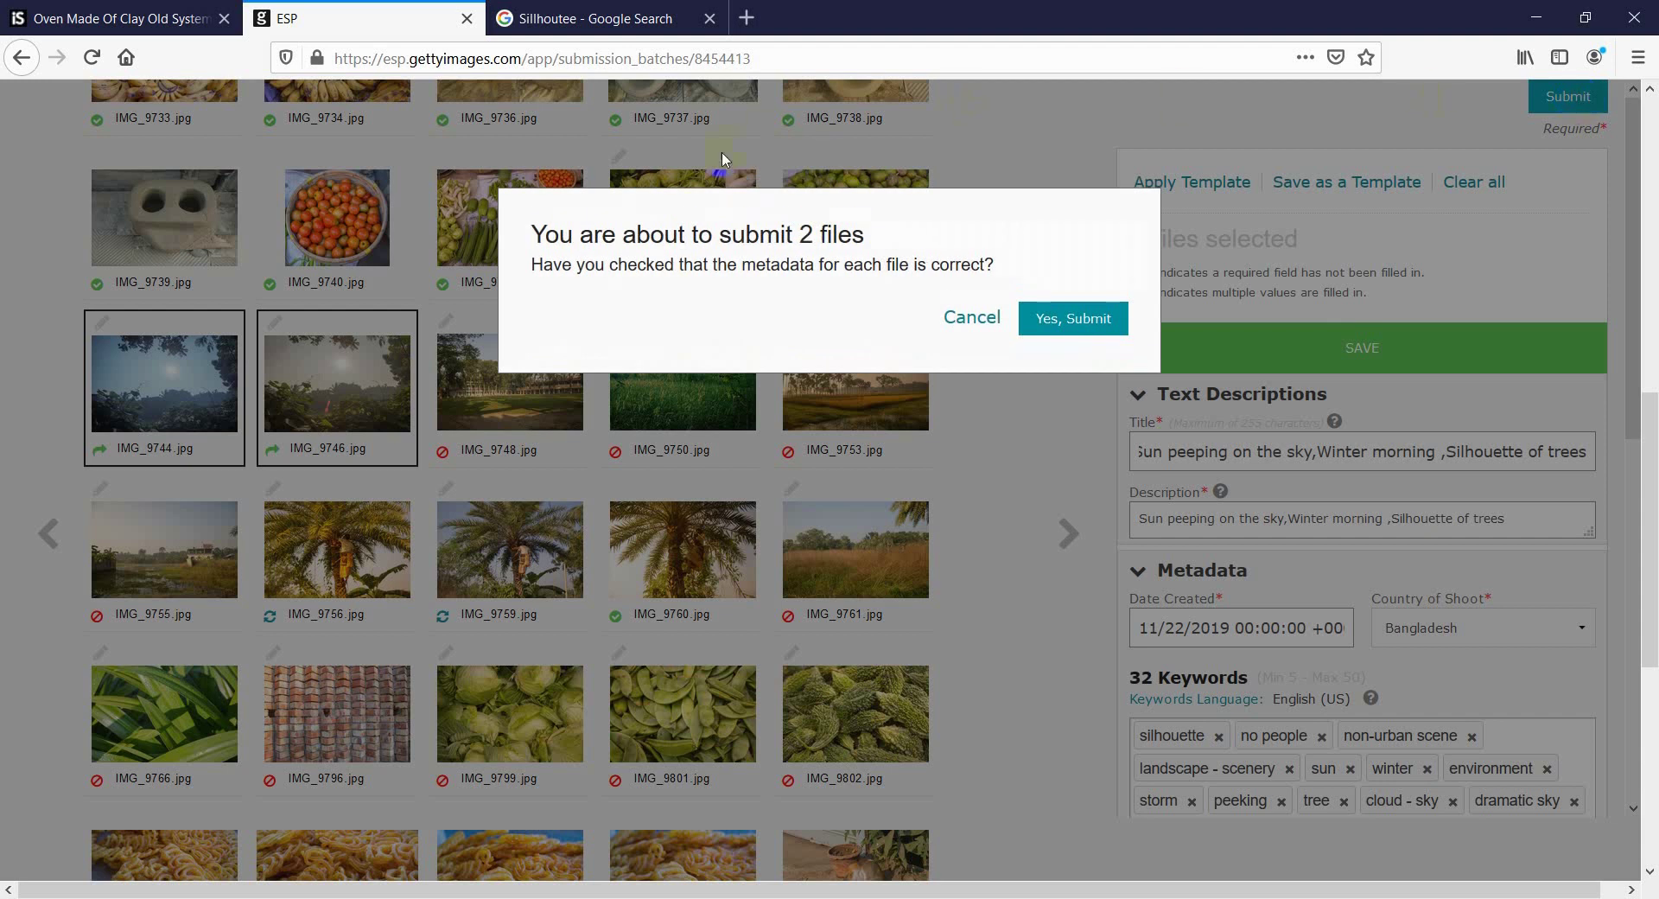
click(1093, 322)
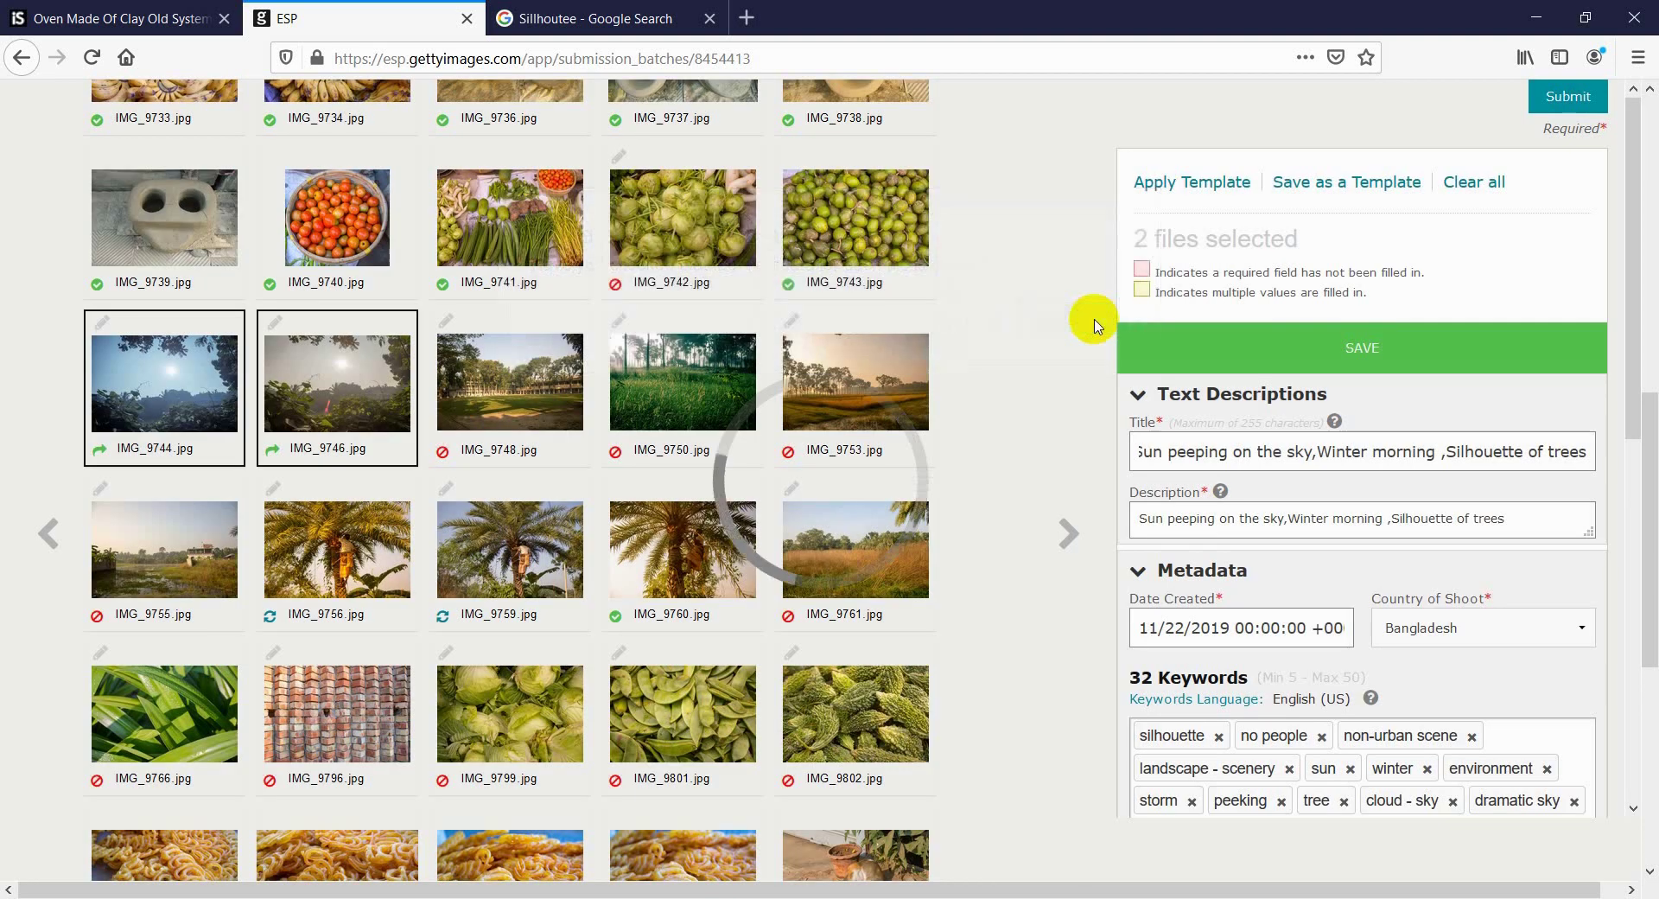